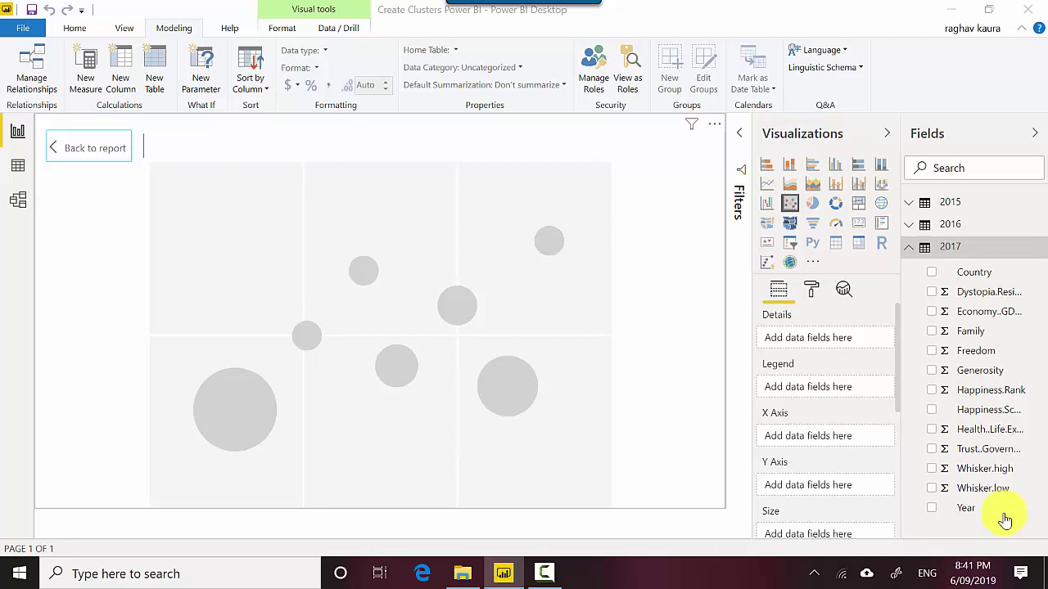
Replace the empty scatter chart with a new one and open it full size.
{"action": "key", "text": "Delete"}
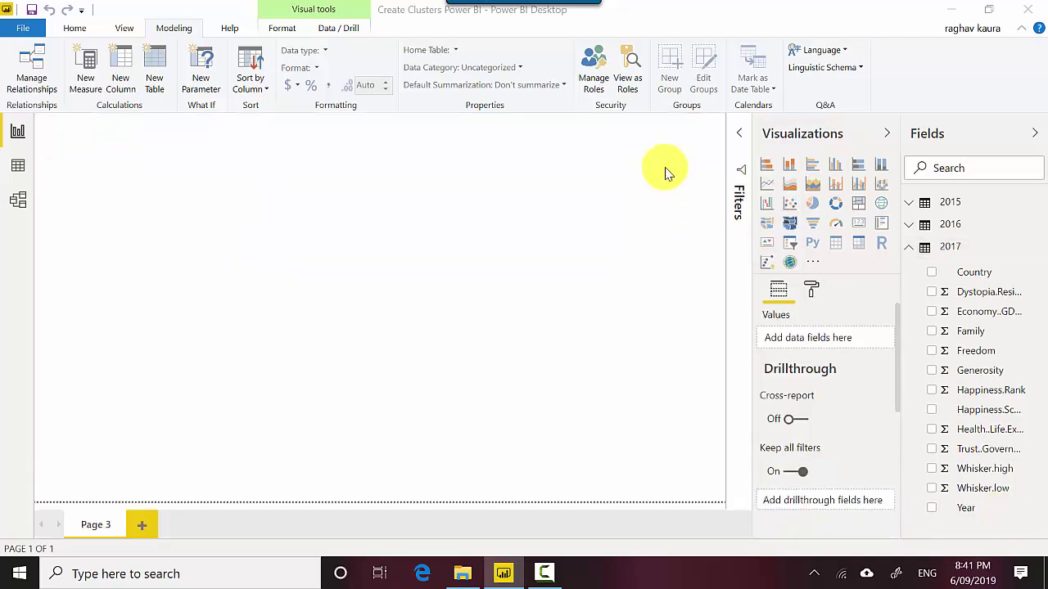
{"action": "left_click", "coordinate": [788, 211]}
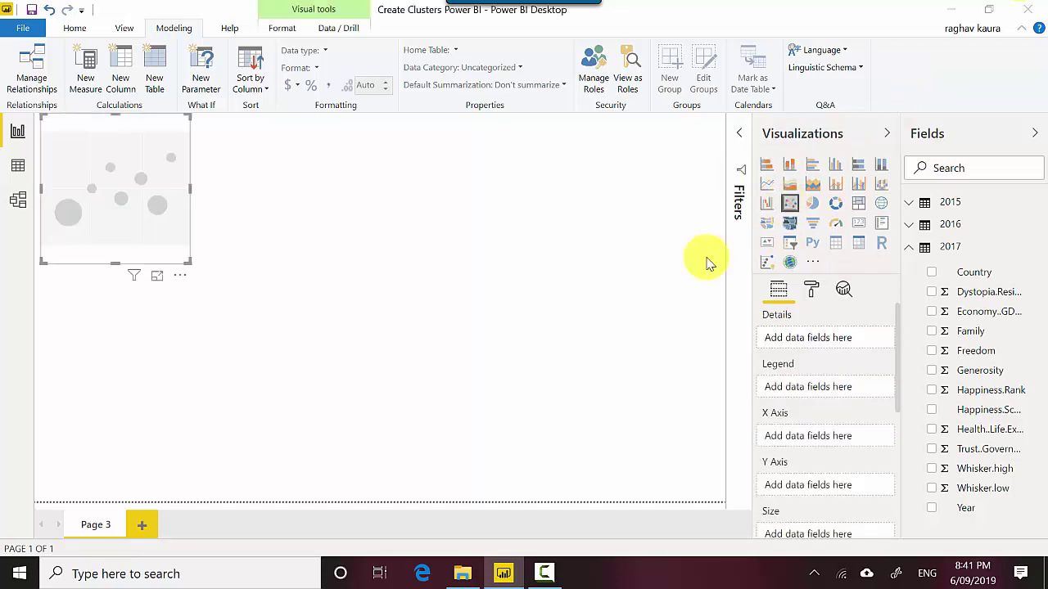
{"action": "left_click", "coordinate": [155, 282]}
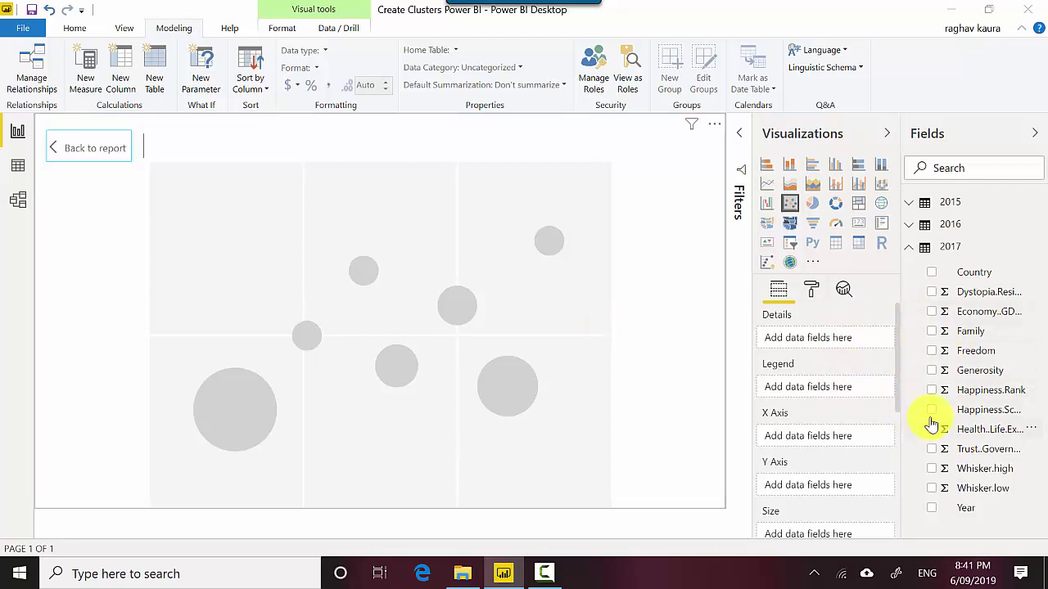
Plot GDP per capita with Happiness.Score summed by default and Country as the legend.
{"action": "left_click", "coordinate": [931, 313]}
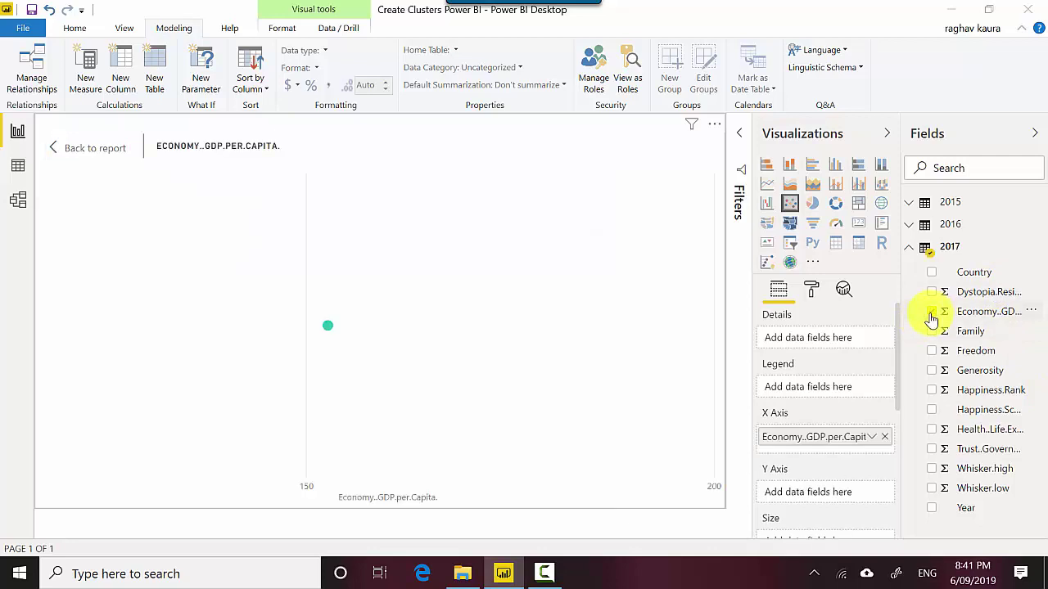
{"action": "left_click", "coordinate": [933, 413]}
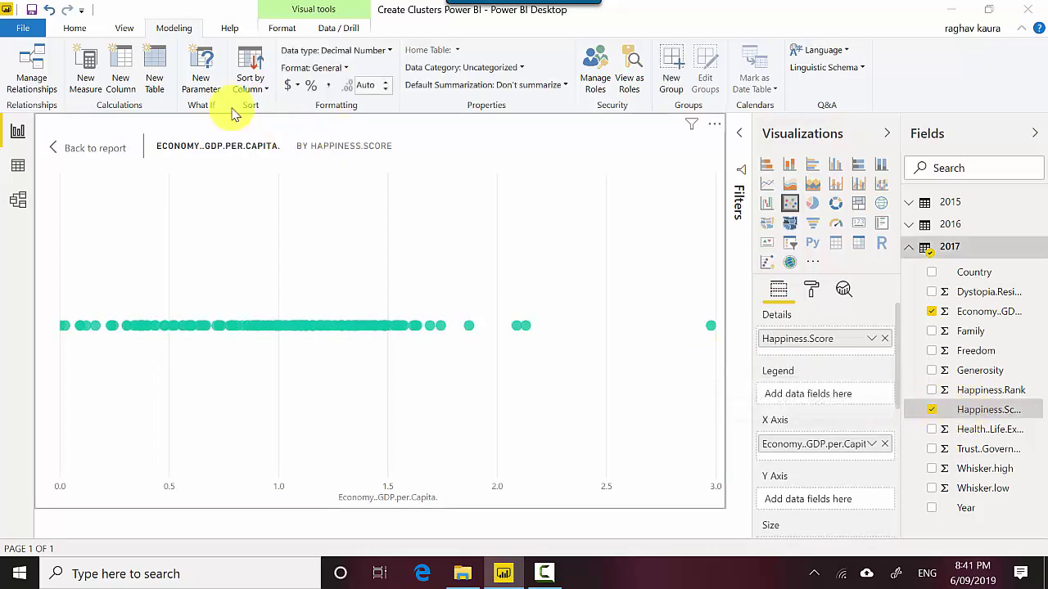
{"action": "left_click", "coordinate": [561, 86]}
{"action": "left_click", "coordinate": [502, 124]}
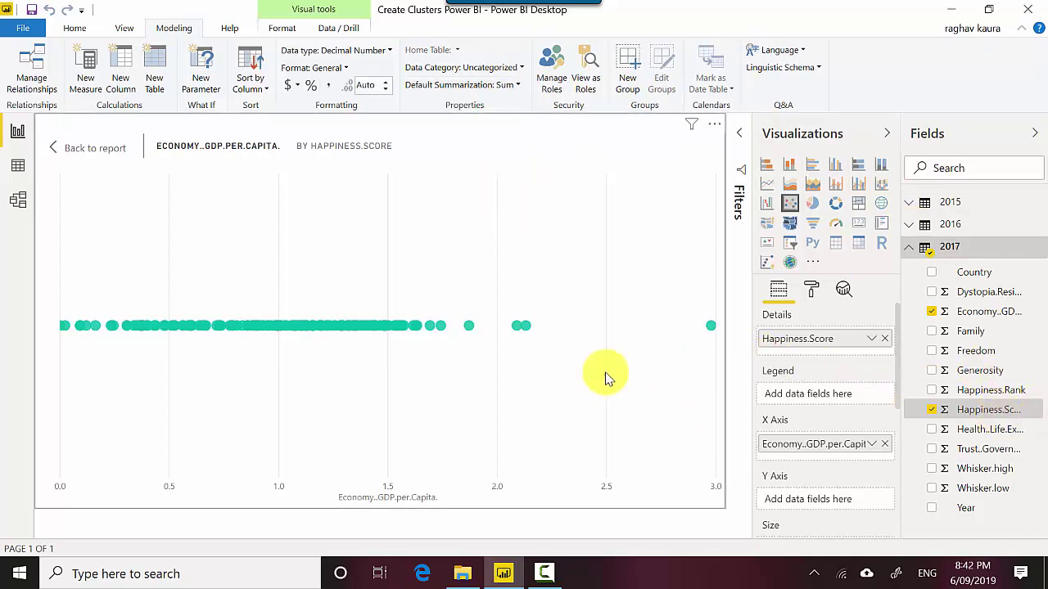
{"action": "left_click", "coordinate": [932, 276]}
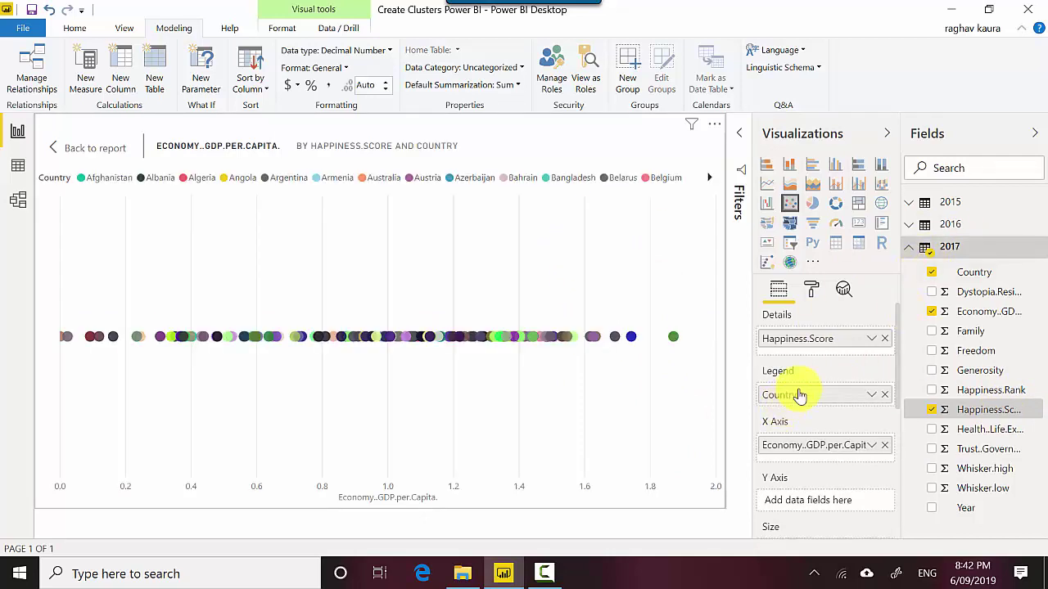
Move Happiness.Score to the Y axis and Country to Details, giving one point per country.
{"action": "left_click", "coordinate": [884, 339]}
{"action": "left_click", "coordinate": [884, 395]}
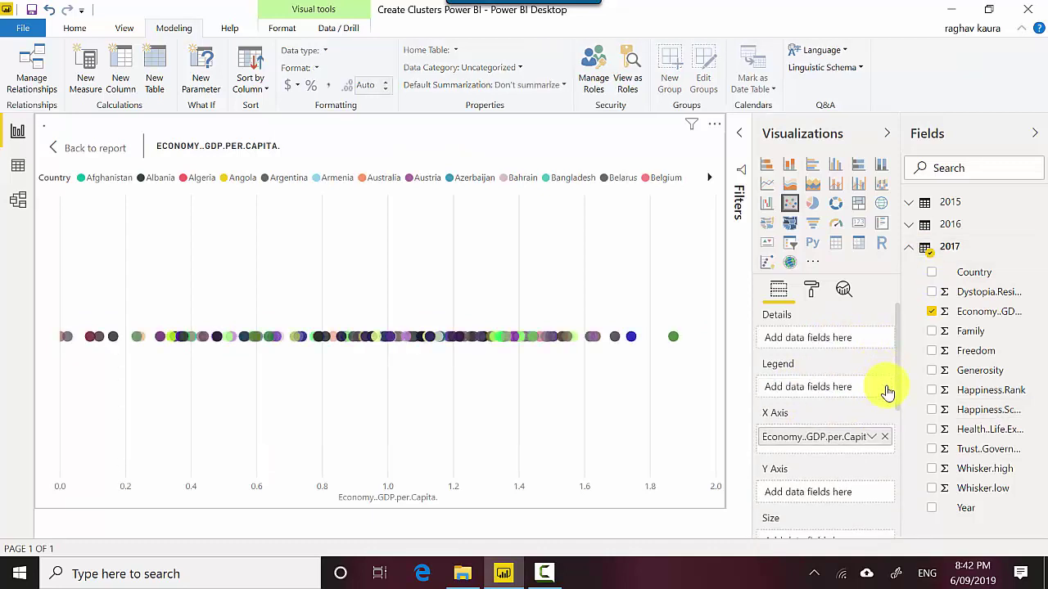
{"action": "left_click", "coordinate": [932, 410]}
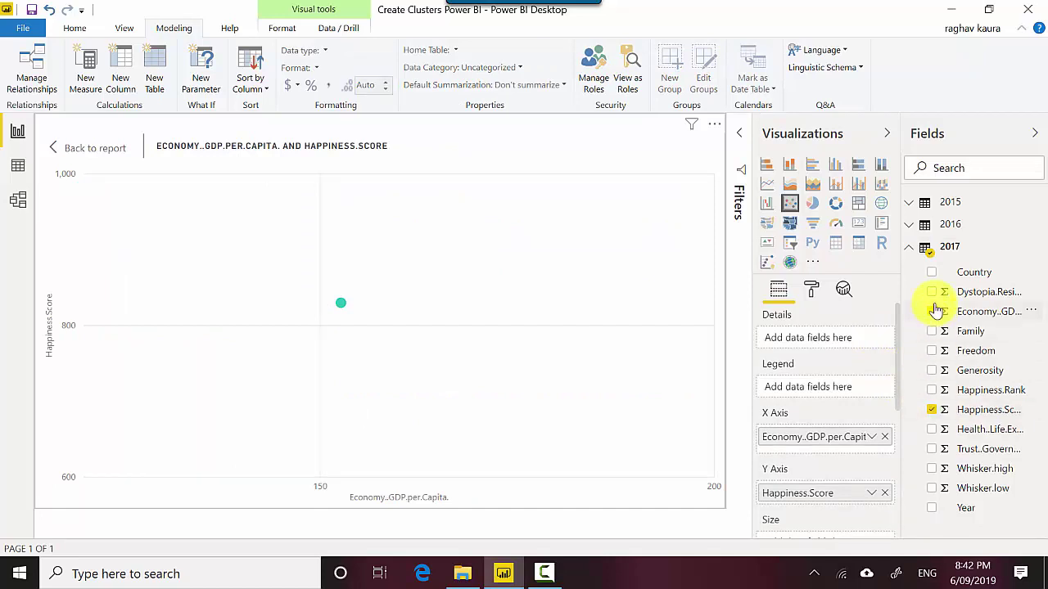
{"action": "left_click", "coordinate": [931, 272]}
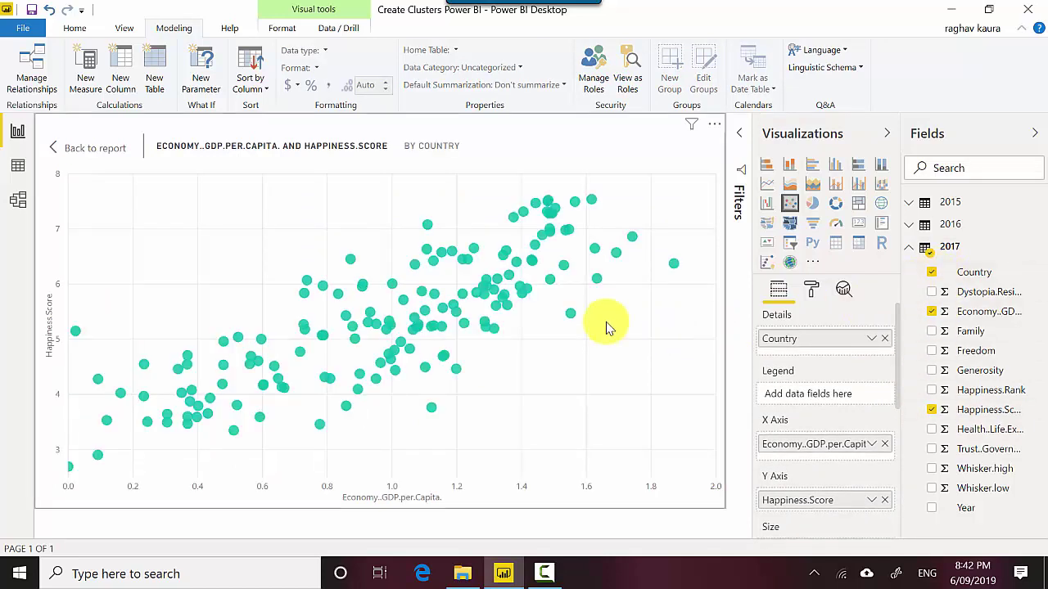
{"action": "mouse_move", "coordinate": [549, 282]}
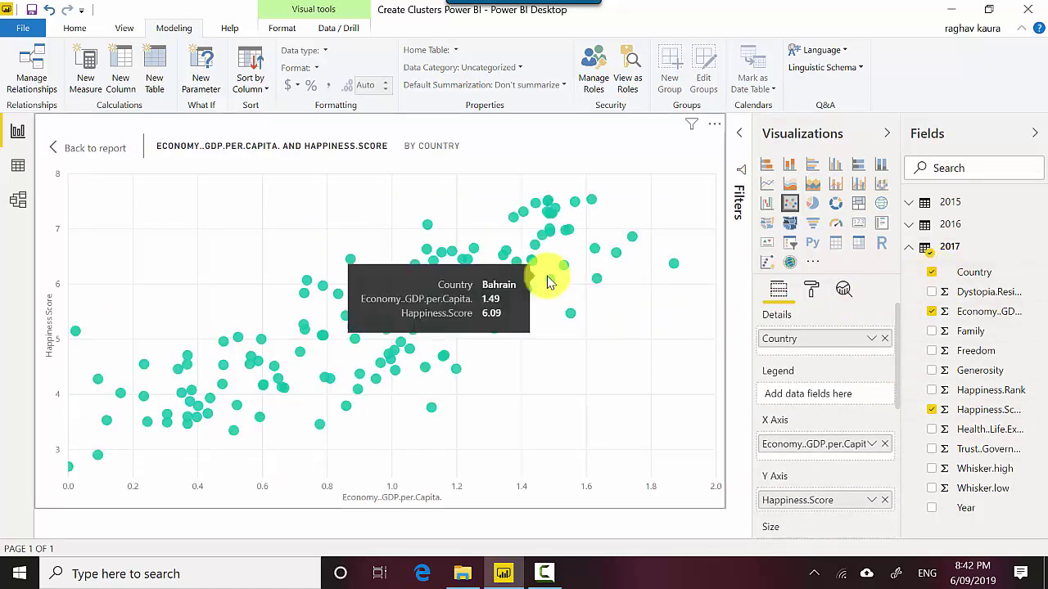
Automatically group the scatter chart's countries into 3 clusters.
{"action": "left_click", "coordinate": [714, 128]}
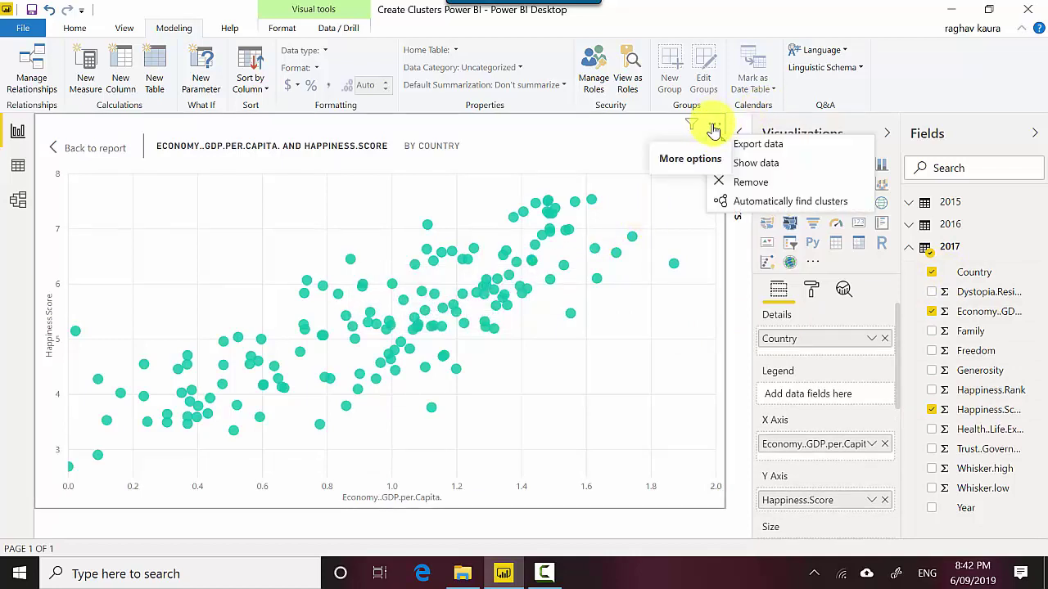
{"action": "left_click", "coordinate": [724, 201]}
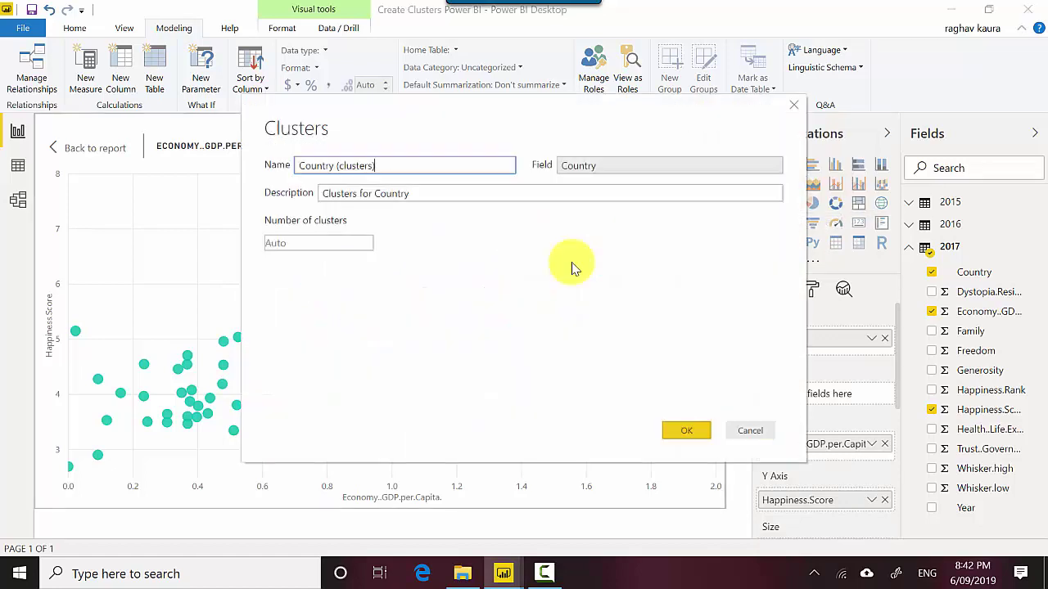
{"action": "left_click", "coordinate": [352, 242]}
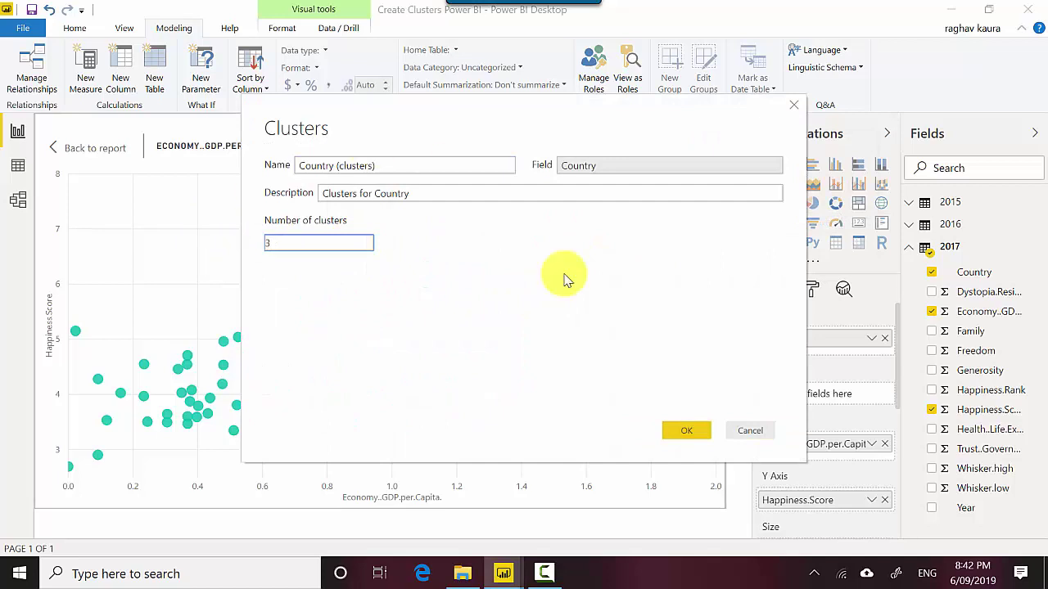
{"action": "left_click", "coordinate": [680, 429]}
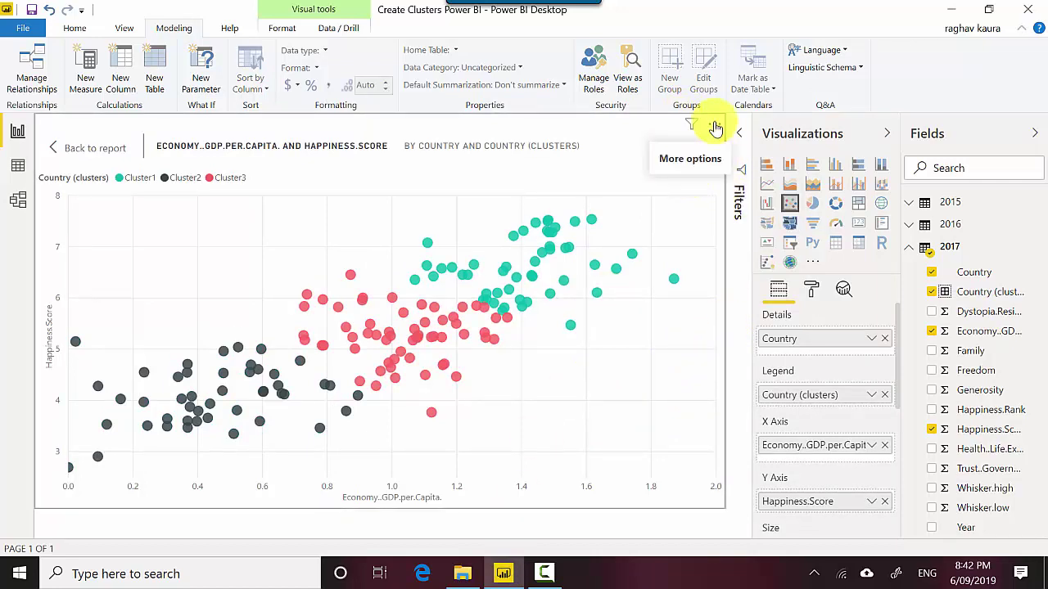
Return to Page 3 and resize the scatter chart to fill the page's left side.
{"action": "left_click", "coordinate": [67, 149]}
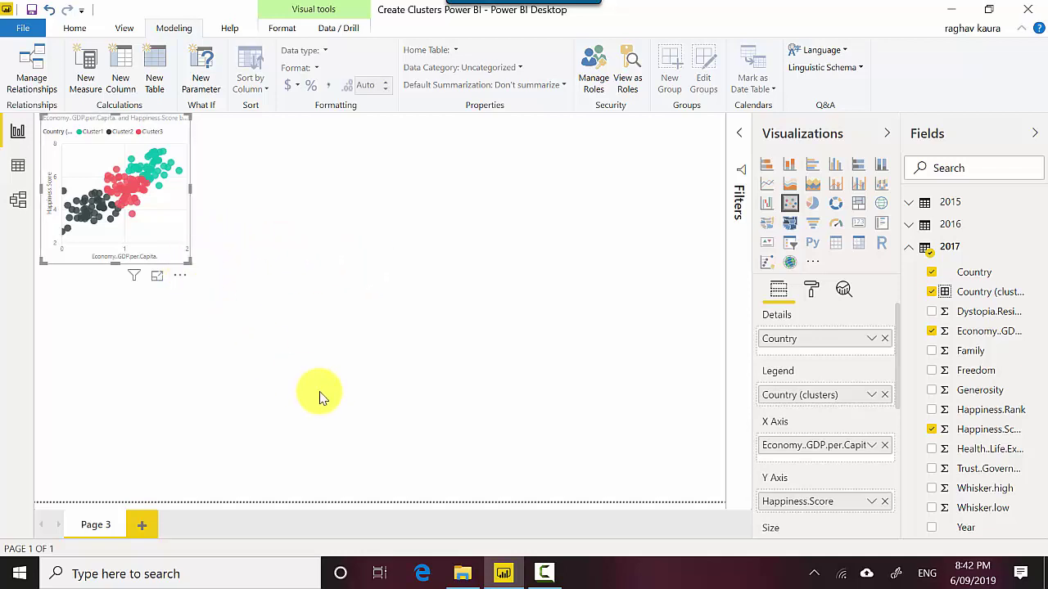
{"action": "left_click", "coordinate": [229, 293]}
{"action": "left_click", "coordinate": [188, 258]}
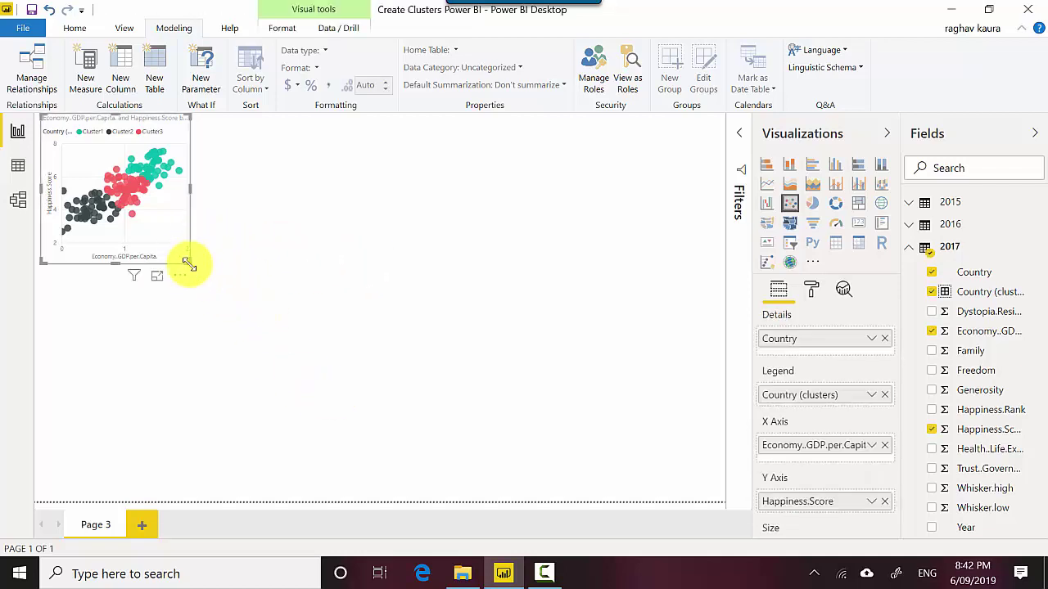
{"action": "left_click_drag", "start_coordinate": [187, 262], "coordinate": [303, 484]}
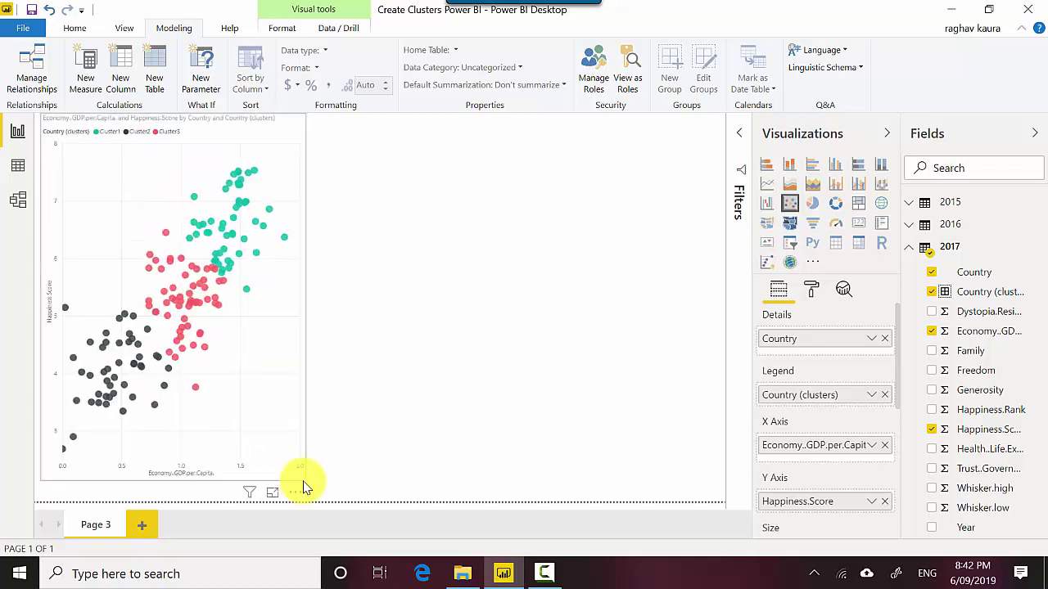
Add a table listing Country with GDP per capita, Family, Freedom, Generosity and Happiness.Rank.
{"action": "left_click", "coordinate": [420, 310]}
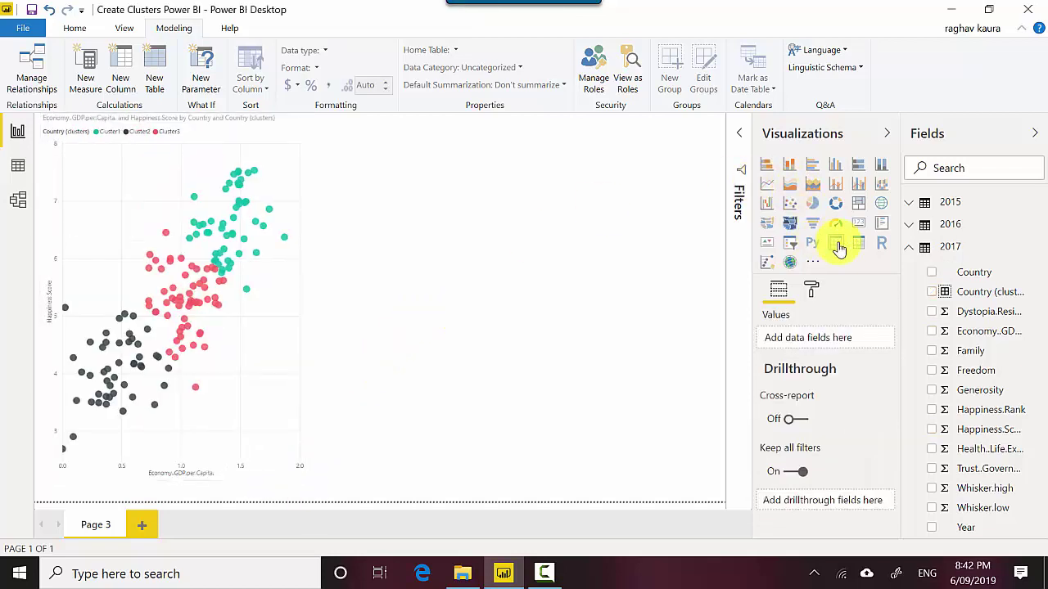
{"action": "left_click_drag", "start_coordinate": [537, 210], "coordinate": [590, 205]}
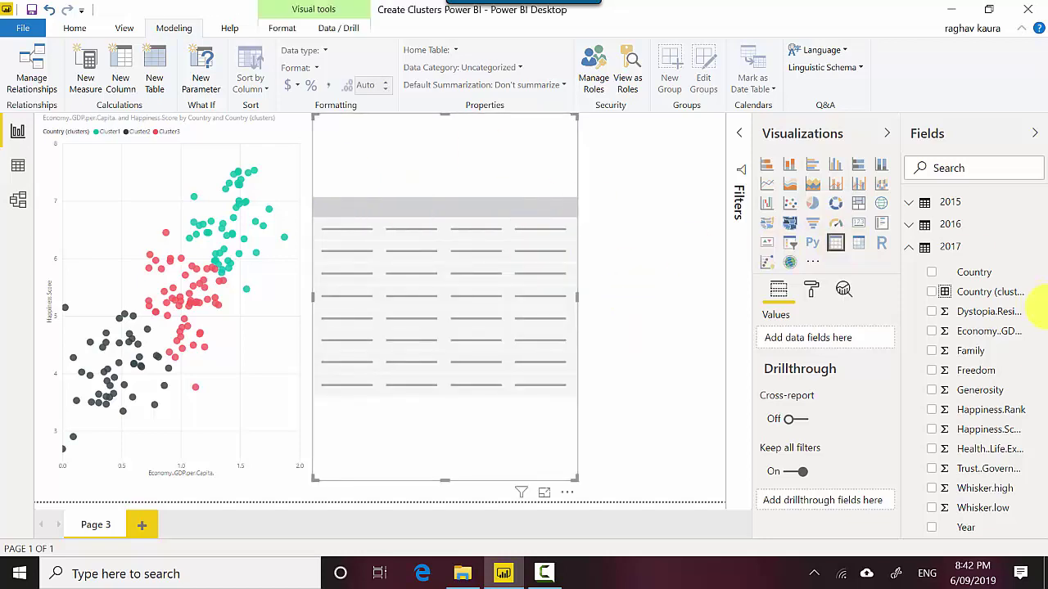
{"action": "left_click", "coordinate": [932, 333]}
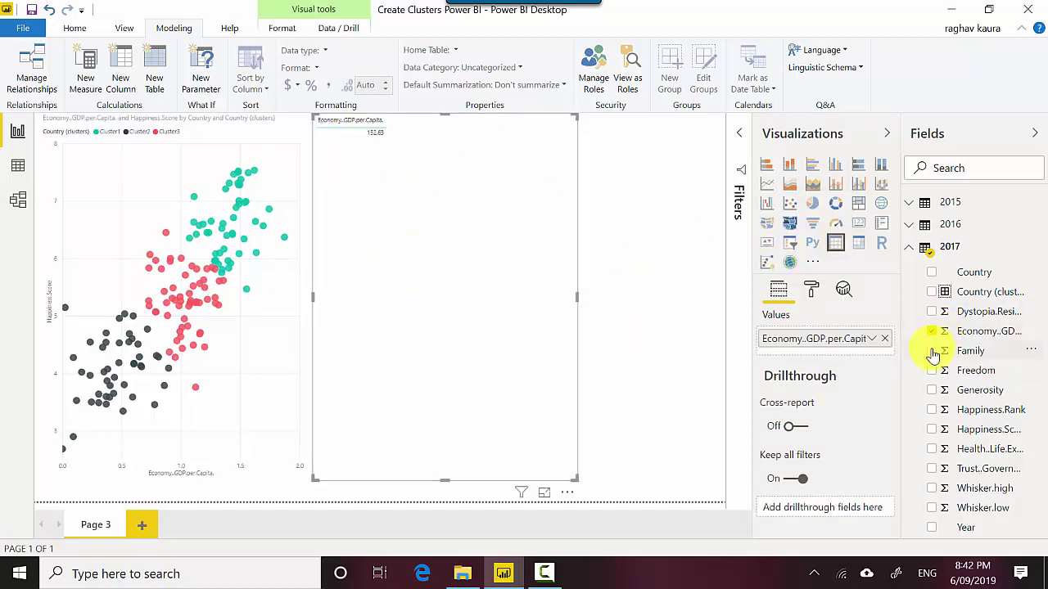
{"action": "left_click", "coordinate": [932, 352]}
{"action": "left_click", "coordinate": [932, 370]}
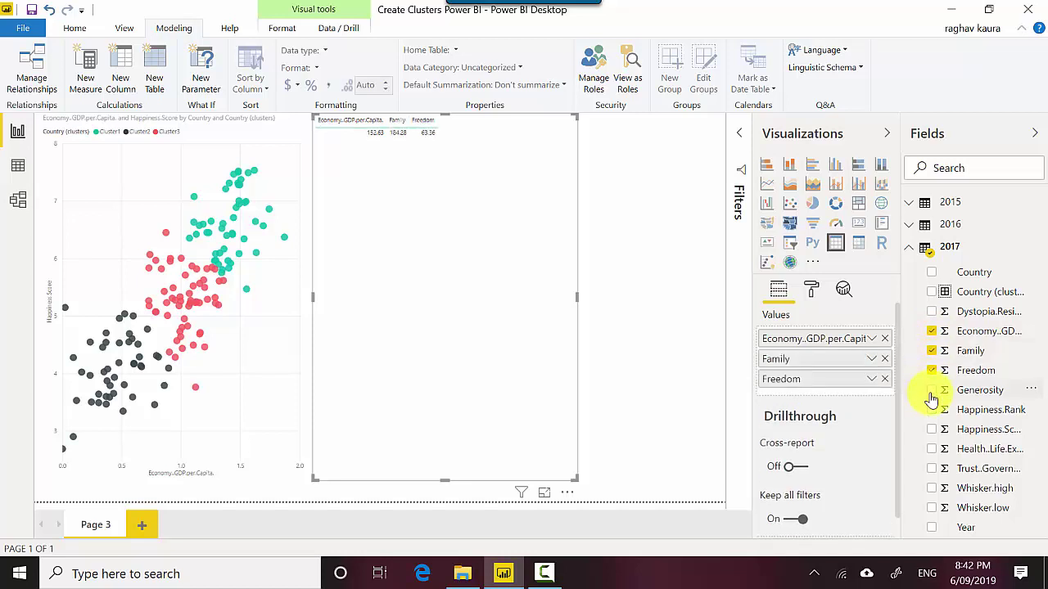
{"action": "left_click", "coordinate": [931, 391]}
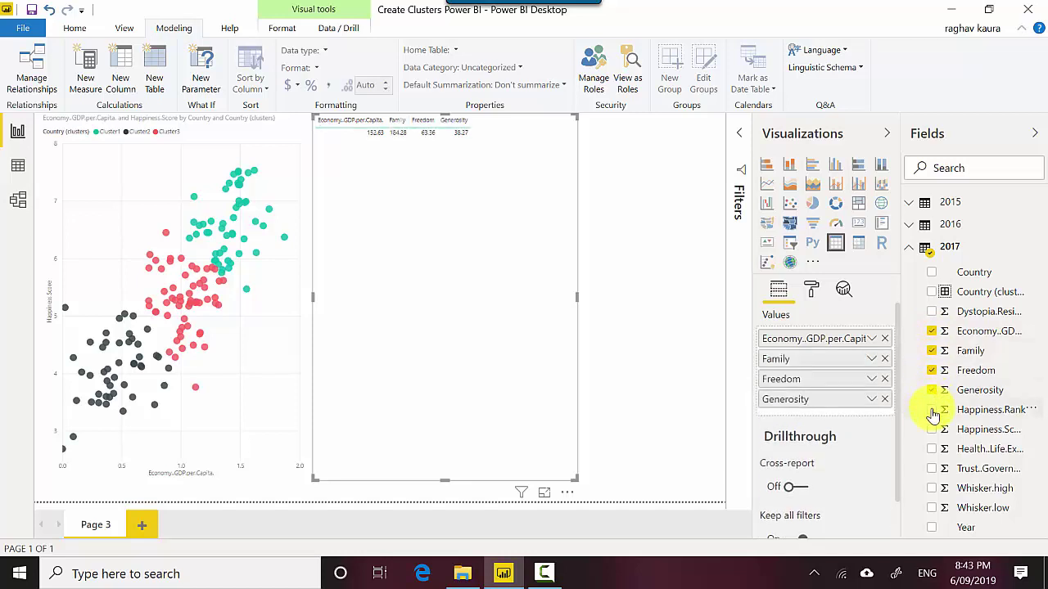
{"action": "left_click", "coordinate": [932, 410]}
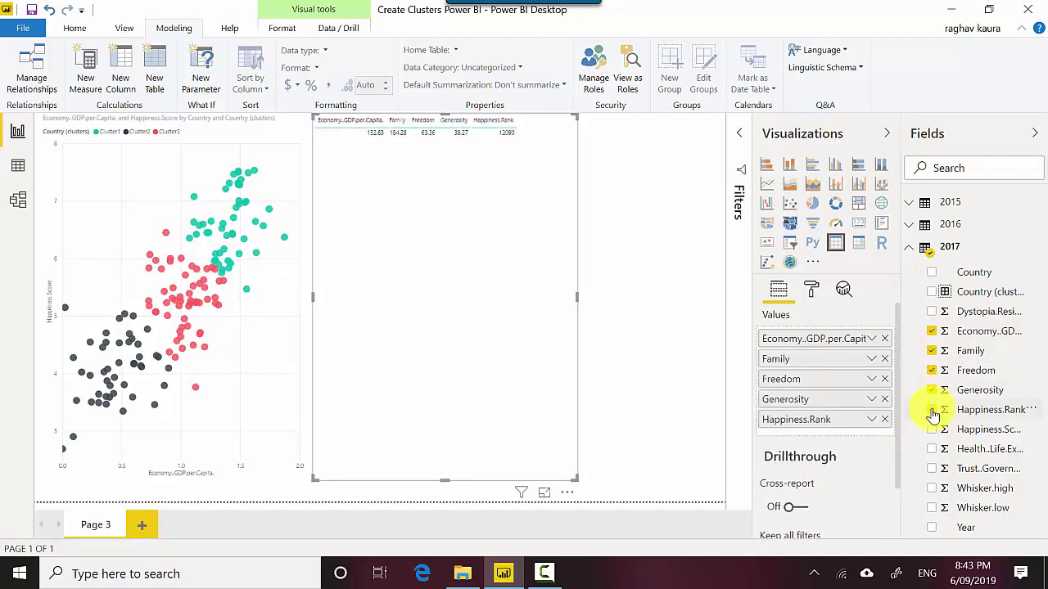
{"action": "left_click", "coordinate": [931, 273]}
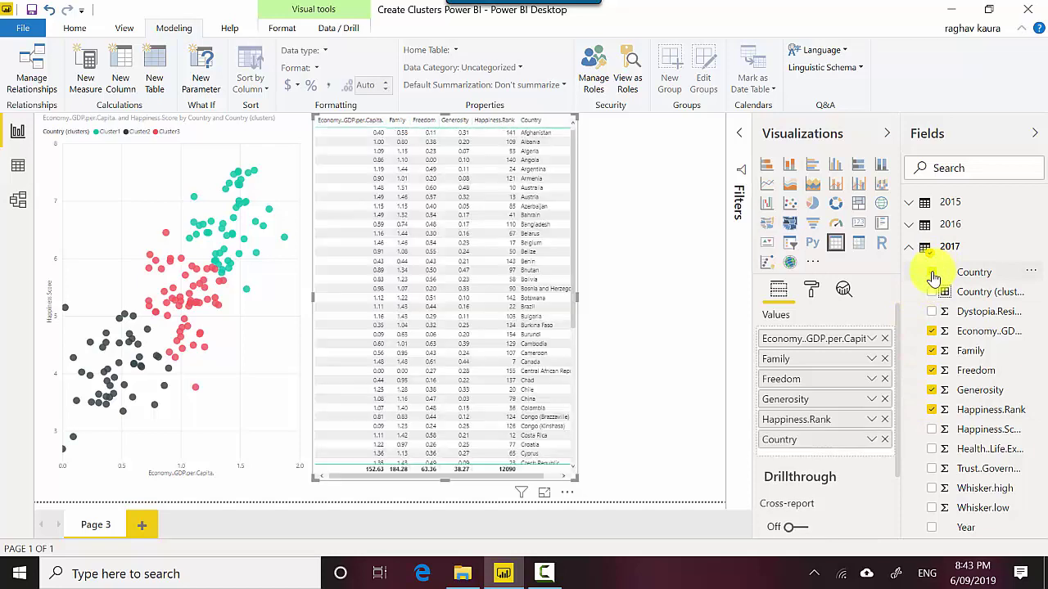
Run automatic clustering on the table with 6 clusters, creating Country (clusters) 2.
{"action": "left_click", "coordinate": [570, 501]}
{"action": "mouse_move", "coordinate": [574, 487]}
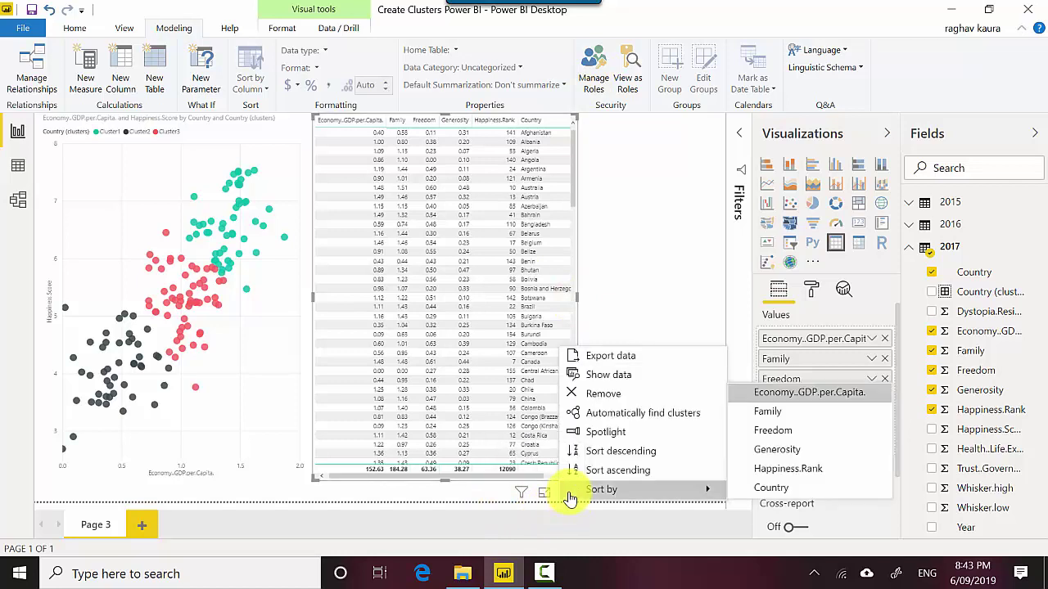
{"action": "left_click", "coordinate": [620, 413]}
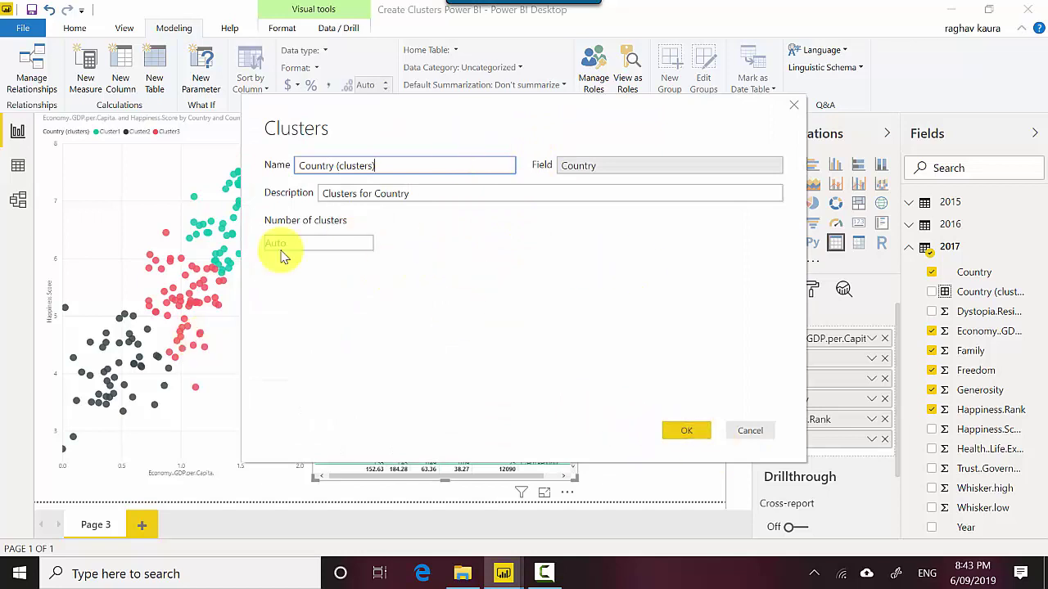
{"action": "left_click", "coordinate": [321, 243]}
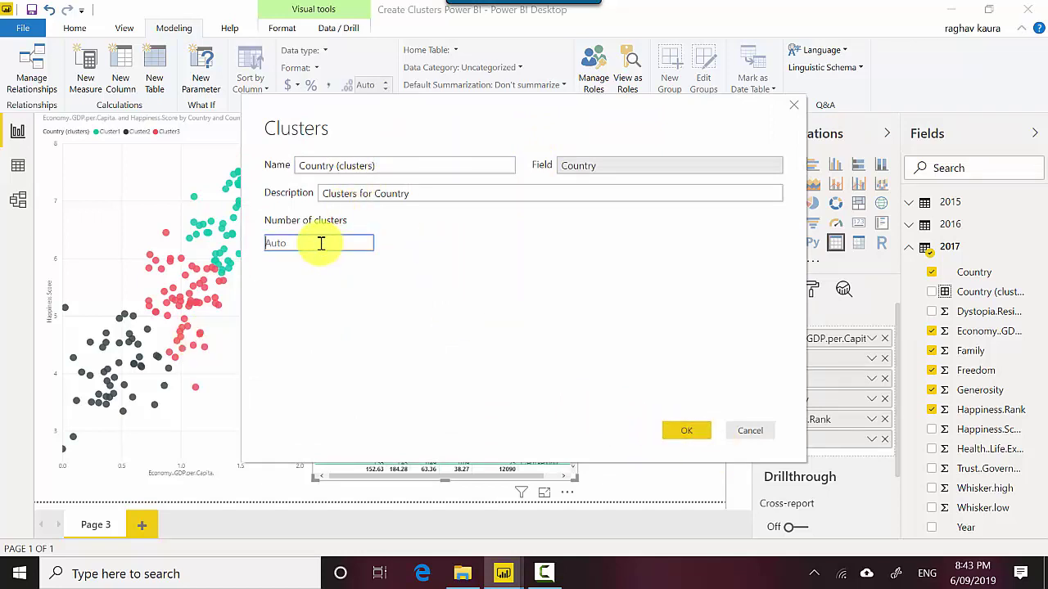
{"action": "type", "text": "6"}
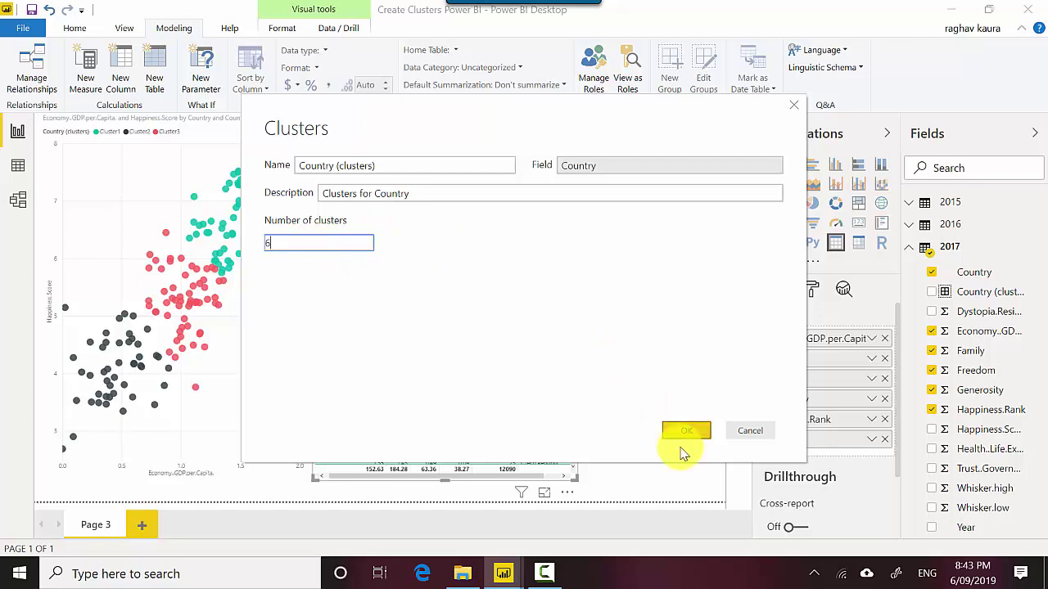
{"action": "left_click", "coordinate": [687, 432]}
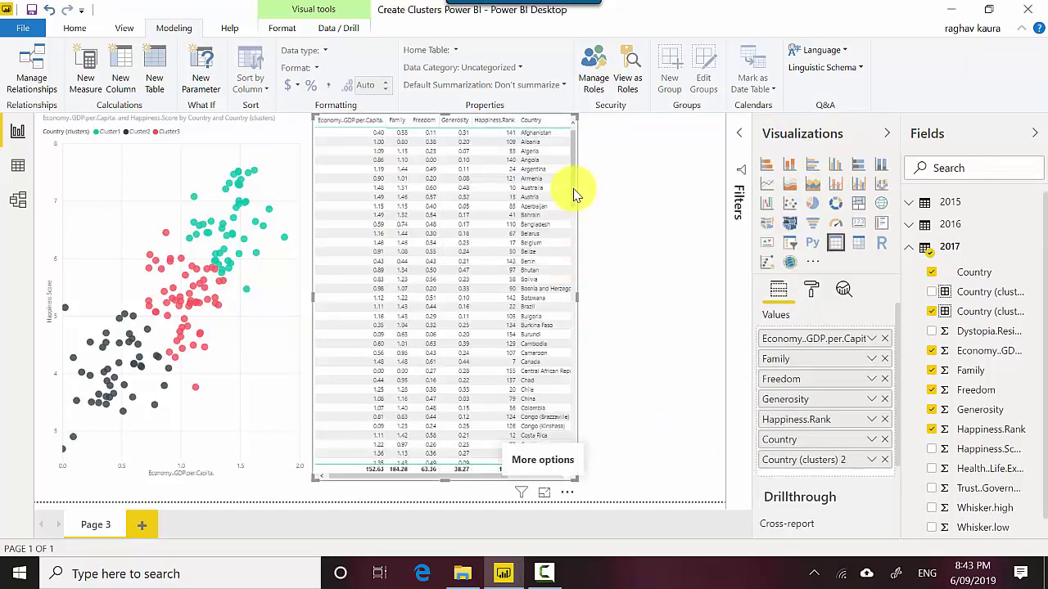
{"action": "left_click_drag", "start_coordinate": [573, 194], "coordinate": [591, 494]}
{"action": "left_click", "coordinate": [563, 487]}
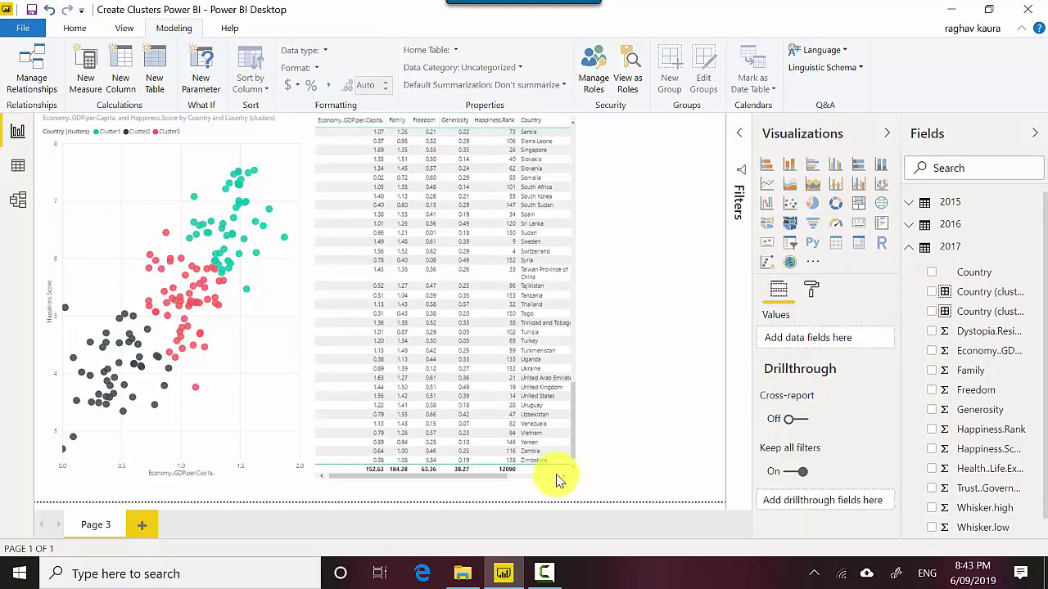
{"action": "left_click", "coordinate": [545, 492]}
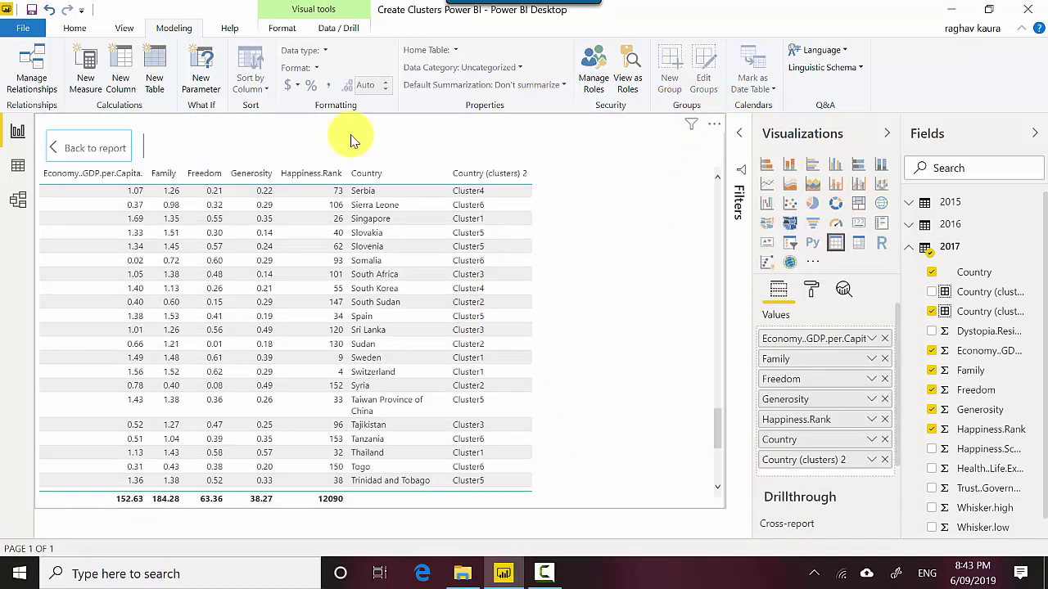
{"action": "left_click", "coordinate": [85, 147]}
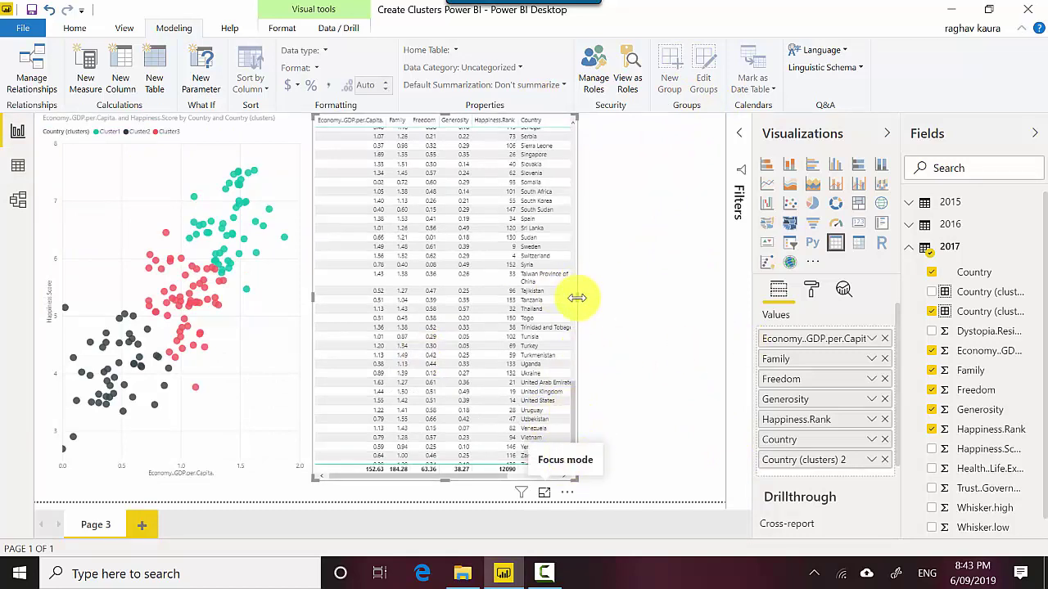
{"action": "left_click_drag", "start_coordinate": [587, 296], "coordinate": [674, 295]}
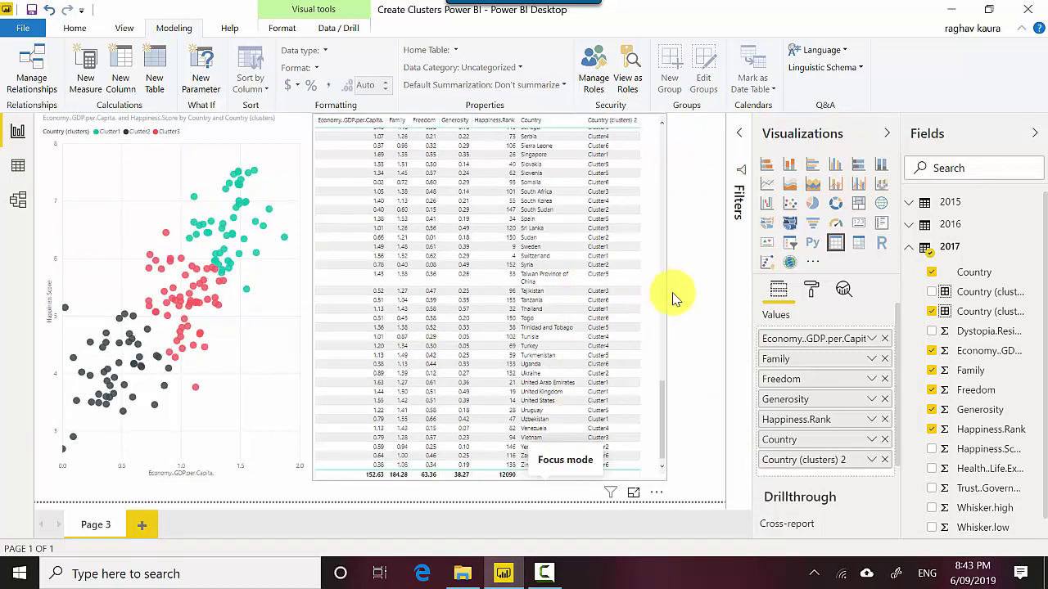
{"action": "left_click", "coordinate": [598, 184]}
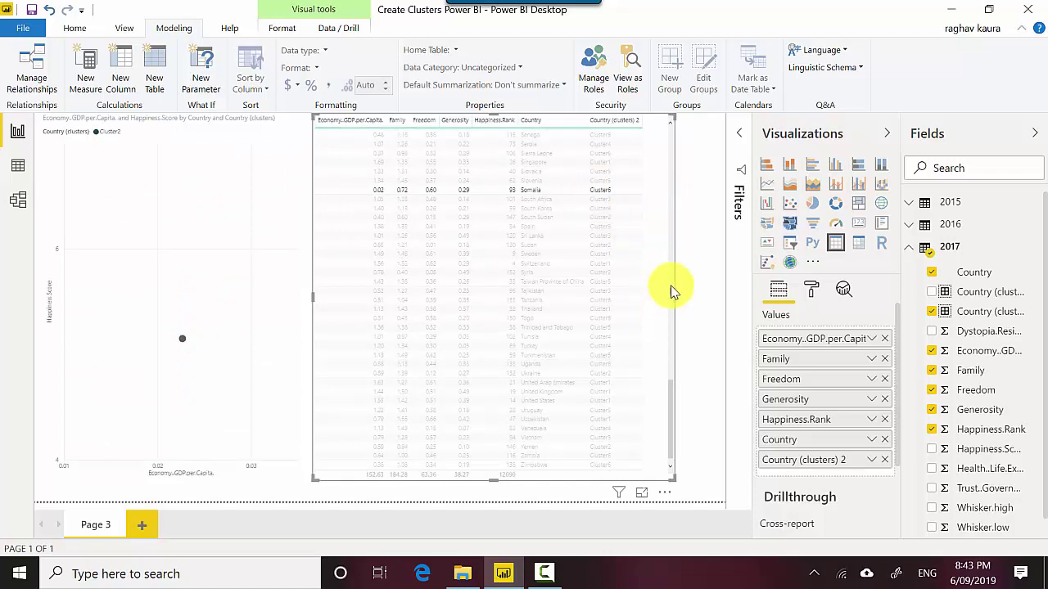
{"action": "left_click", "coordinate": [651, 255]}
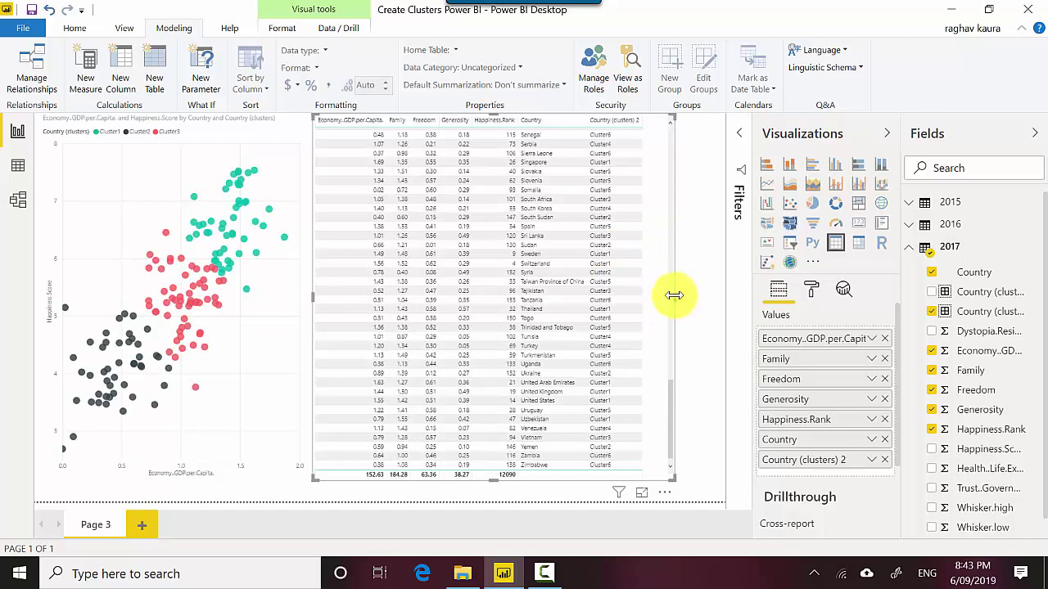
{"action": "left_click_drag", "start_coordinate": [670, 299], "coordinate": [564, 300]}
{"action": "left_click", "coordinate": [667, 286]}
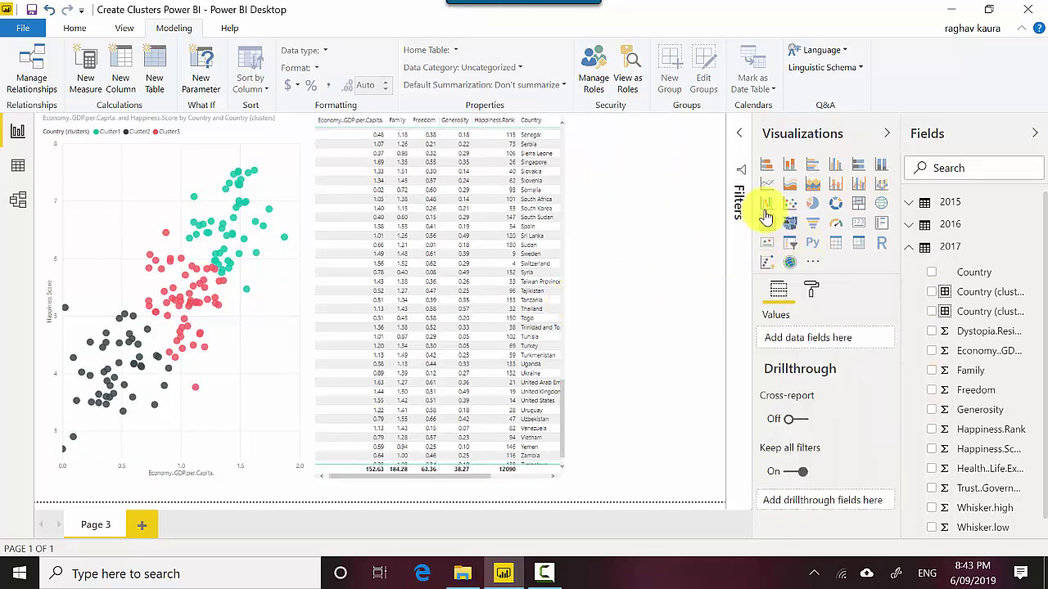
Add a Country (clusters) 2 slicer and tick Cluster6 to filter both visuals.
{"action": "left_click", "coordinate": [790, 246]}
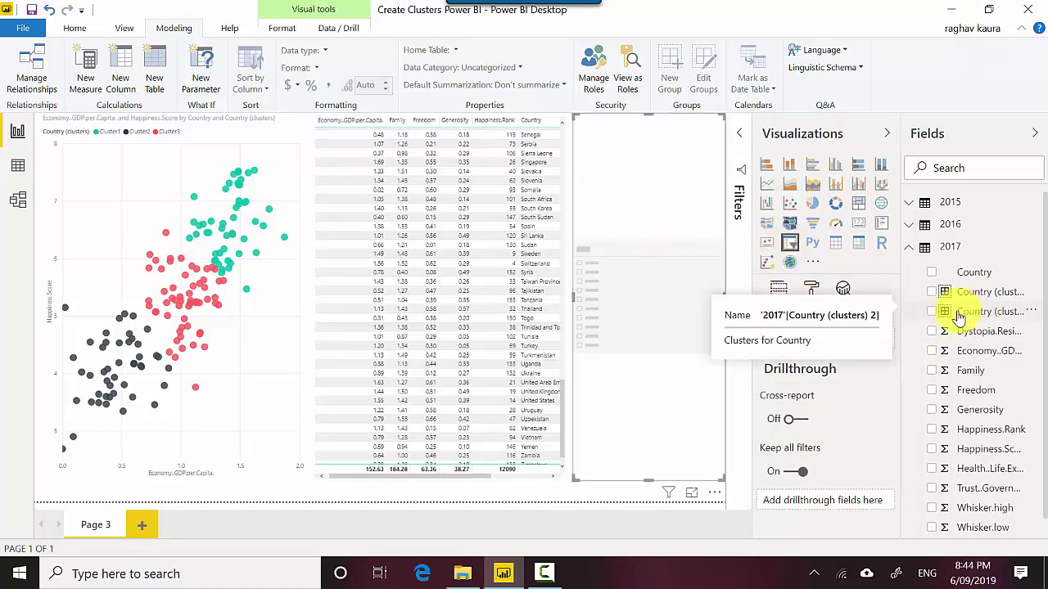
{"action": "left_click", "coordinate": [932, 312]}
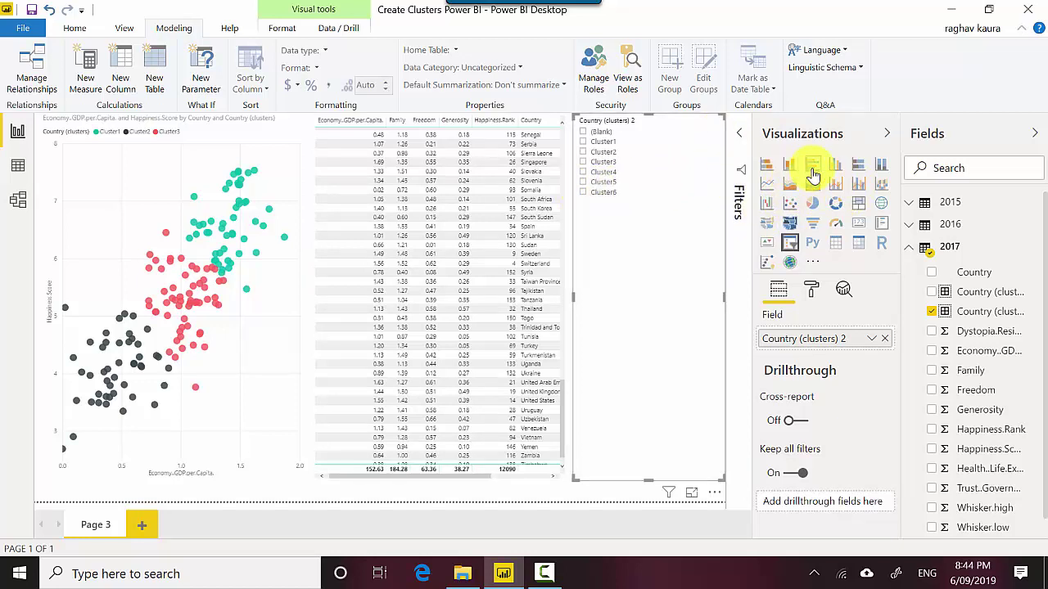
{"action": "left_click", "coordinate": [811, 172]}
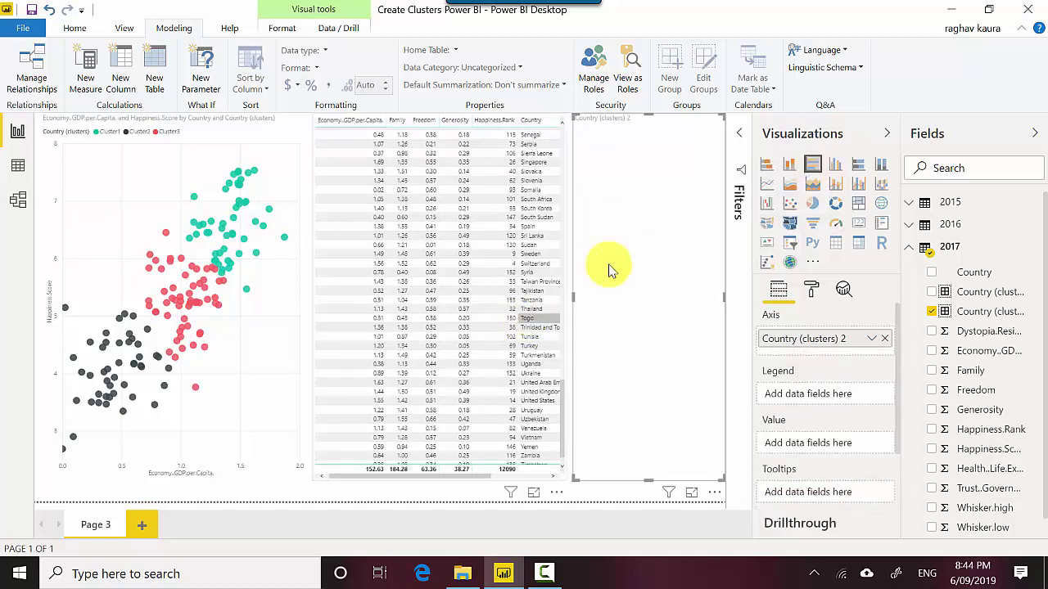
{"action": "left_click", "coordinate": [790, 244]}
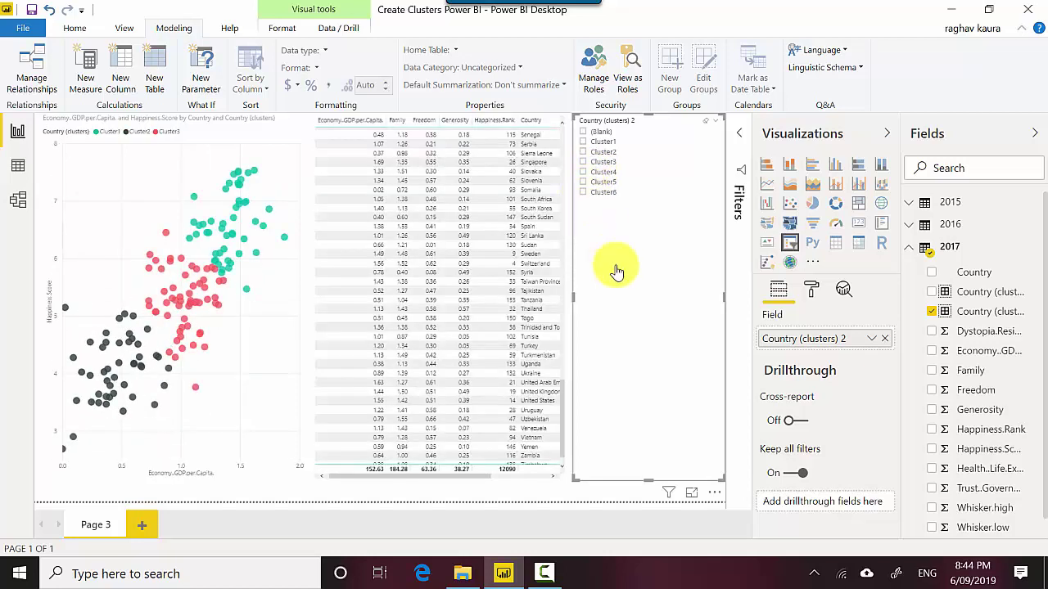
{"action": "left_click", "coordinate": [582, 193]}
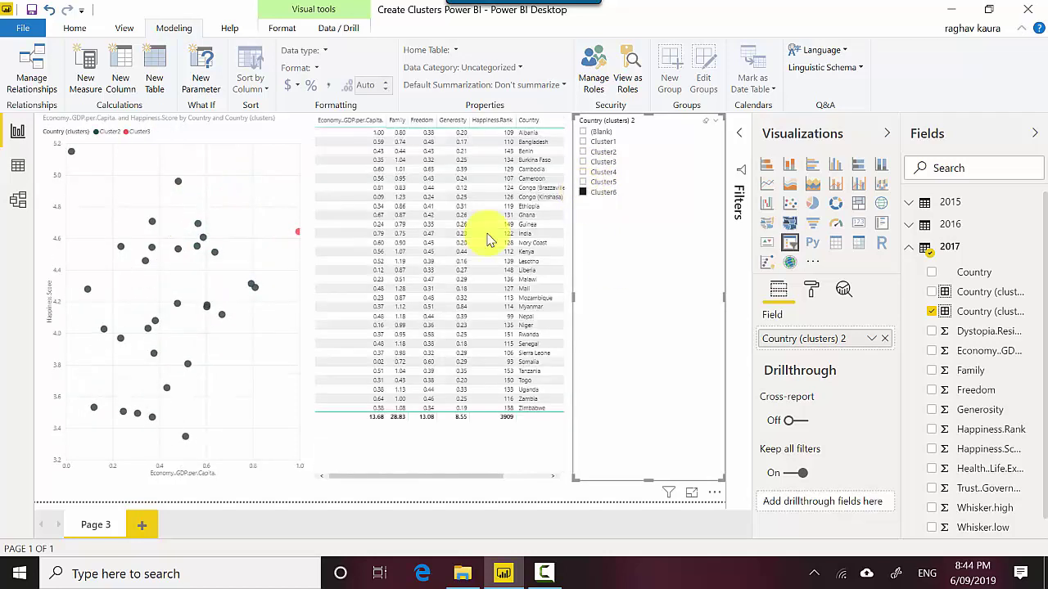
Try Cluster4, Cluster1 and Cluster2 in the slicer, then clear its selection.
{"action": "left_click", "coordinate": [580, 191]}
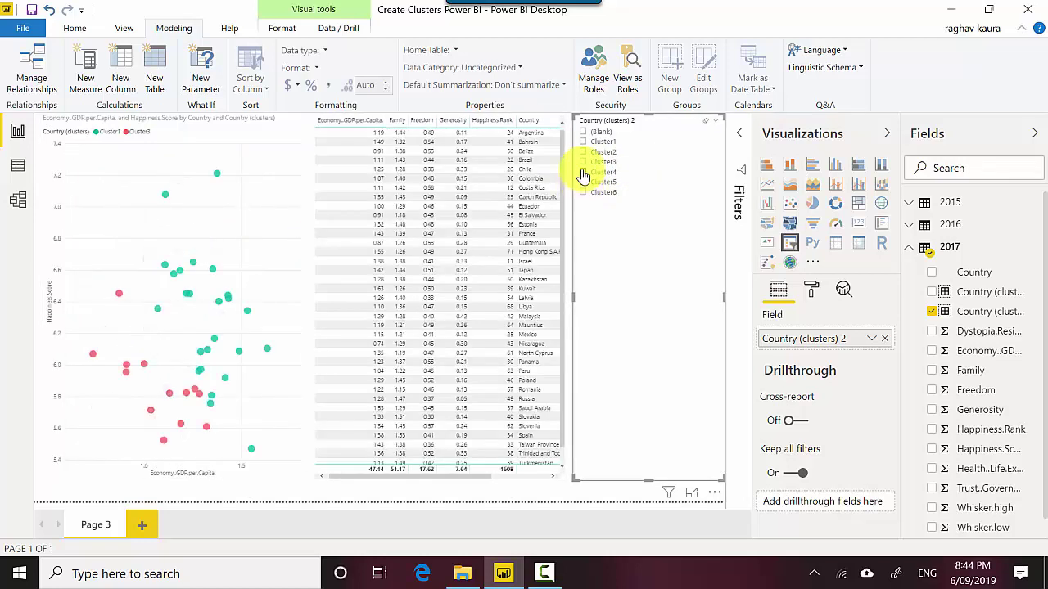
{"action": "left_click", "coordinate": [582, 171]}
{"action": "left_click", "coordinate": [583, 143]}
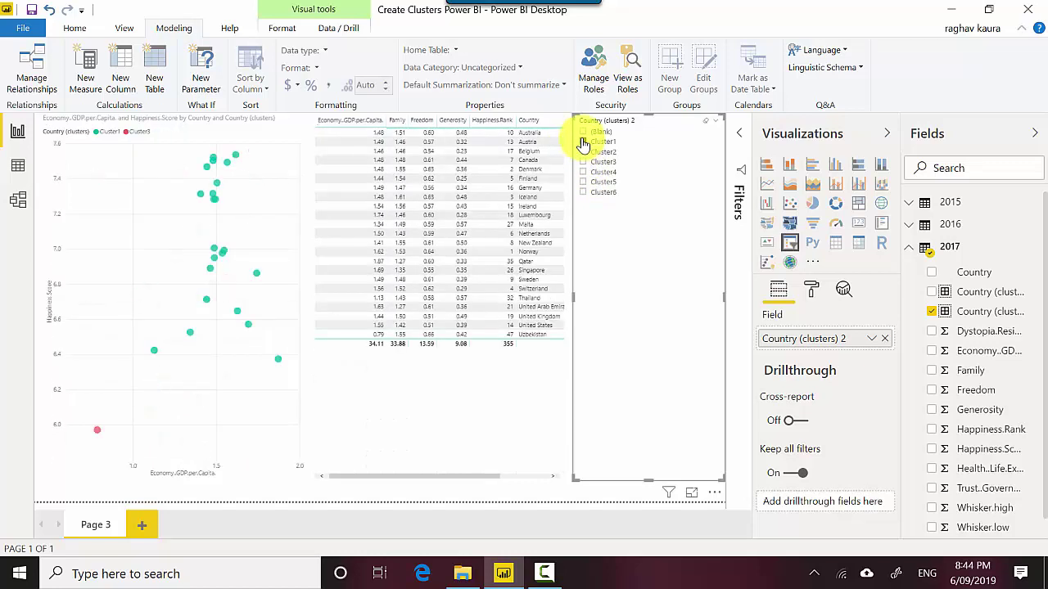
{"action": "left_click", "coordinate": [583, 153]}
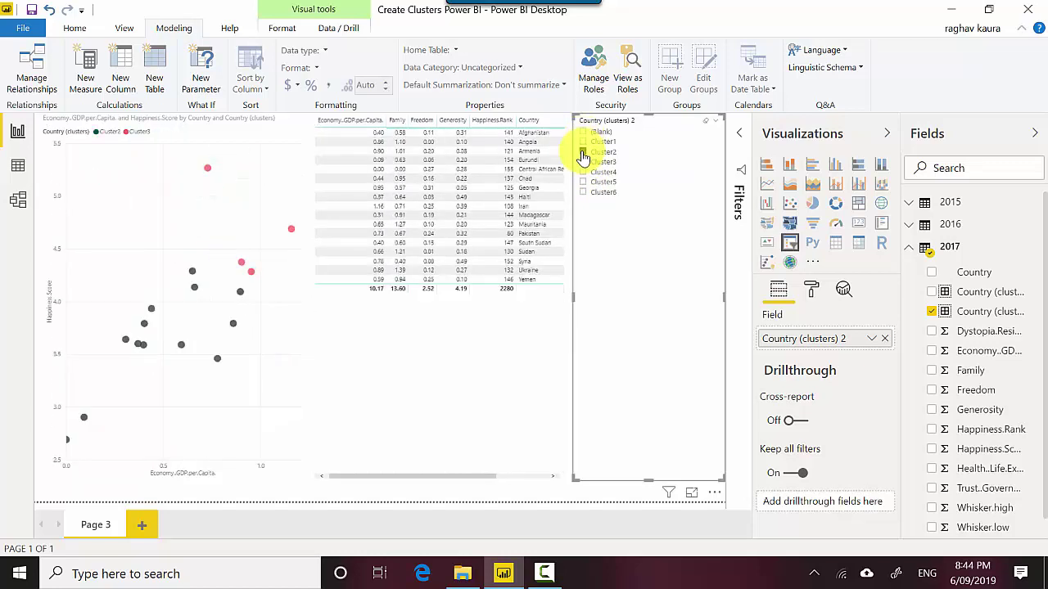
{"action": "left_click", "coordinate": [713, 492]}
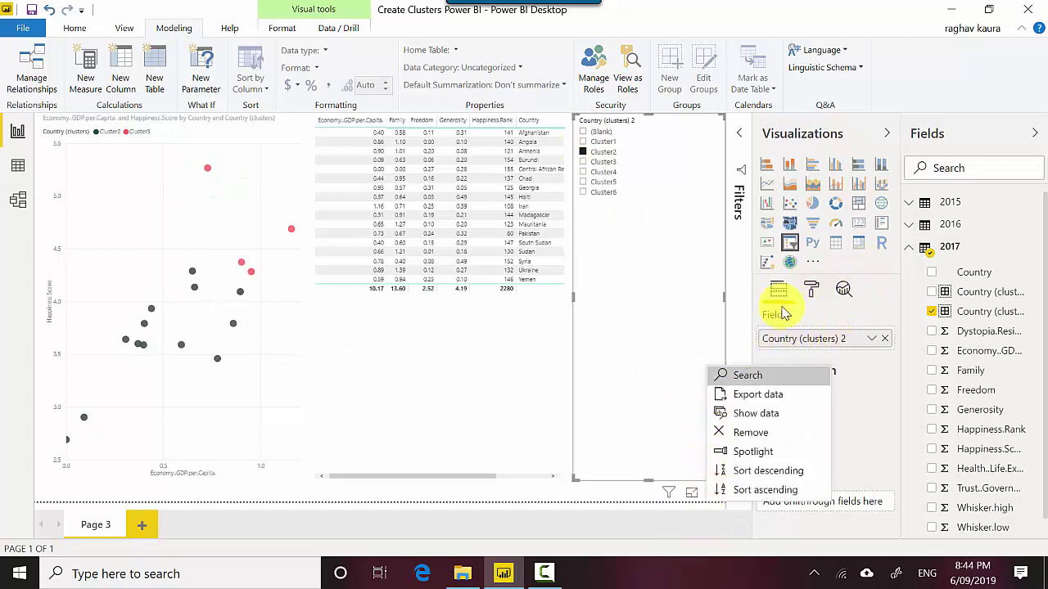
{"action": "left_click", "coordinate": [712, 124]}
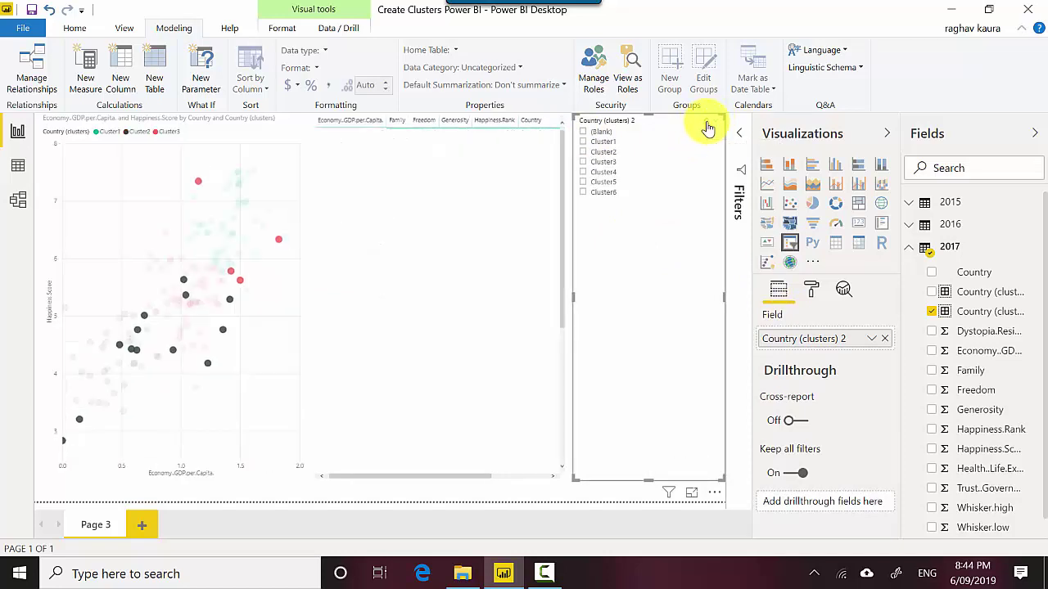
{"action": "left_click", "coordinate": [708, 126]}
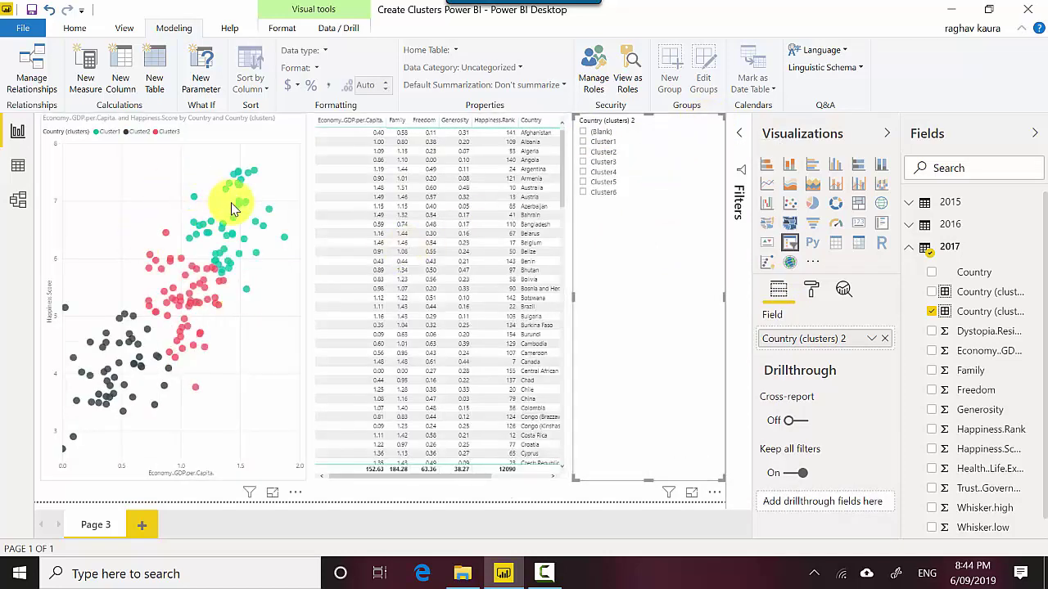
Step through Cluster1 to Cluster5 in the slicer, finishing on Cluster4.
{"action": "left_click", "coordinate": [583, 143]}
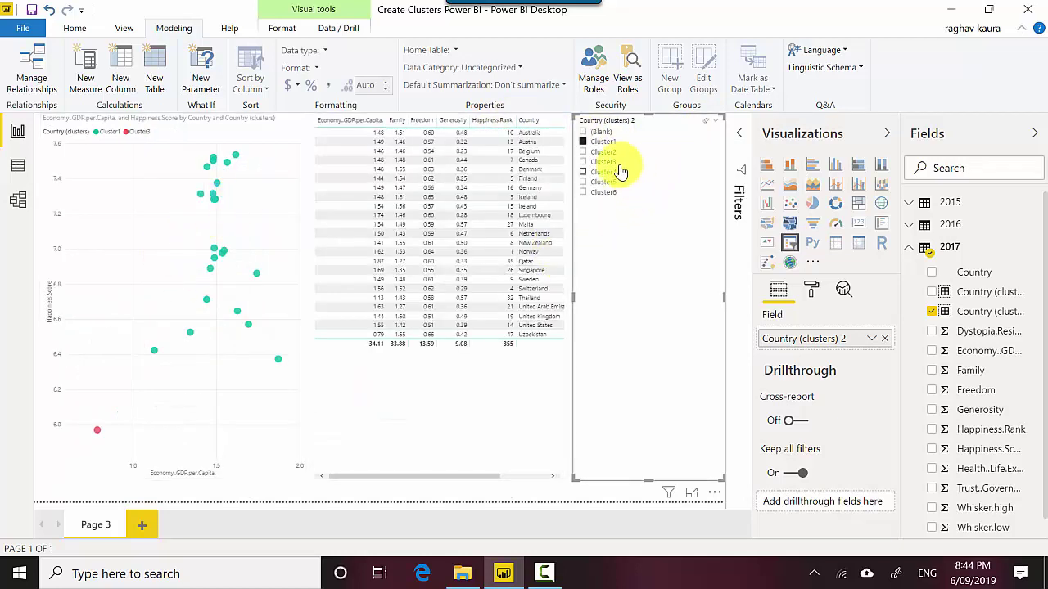
{"action": "left_click", "coordinate": [705, 122]}
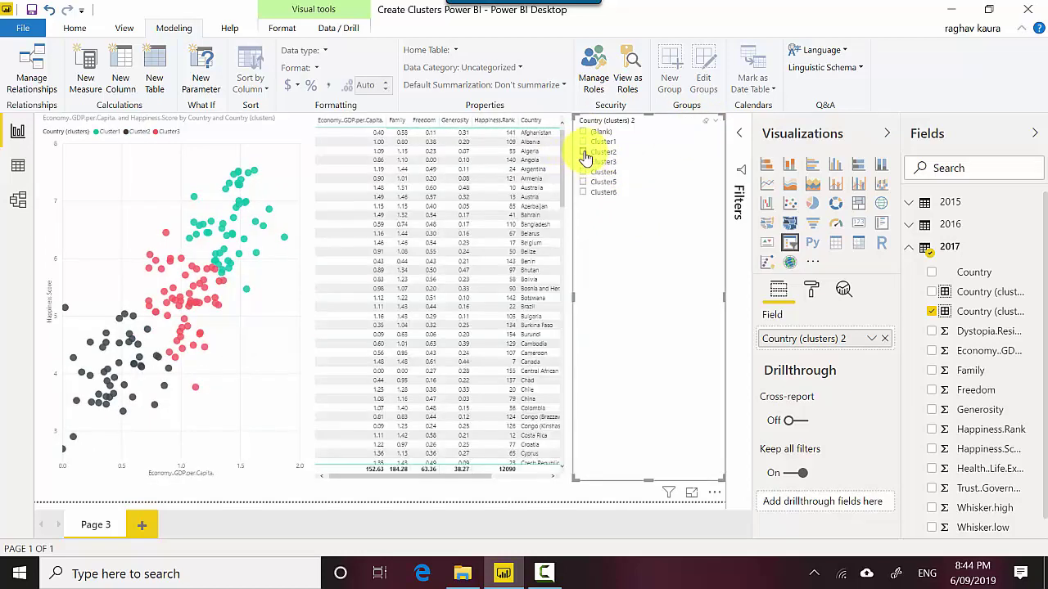
{"action": "left_click", "coordinate": [584, 154]}
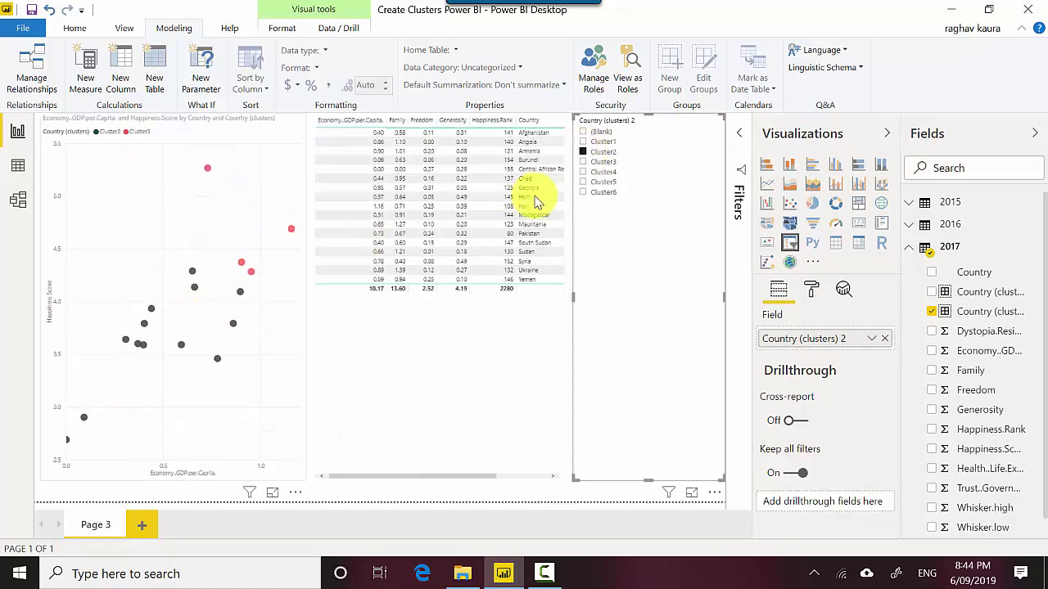
{"action": "left_click", "coordinate": [582, 163]}
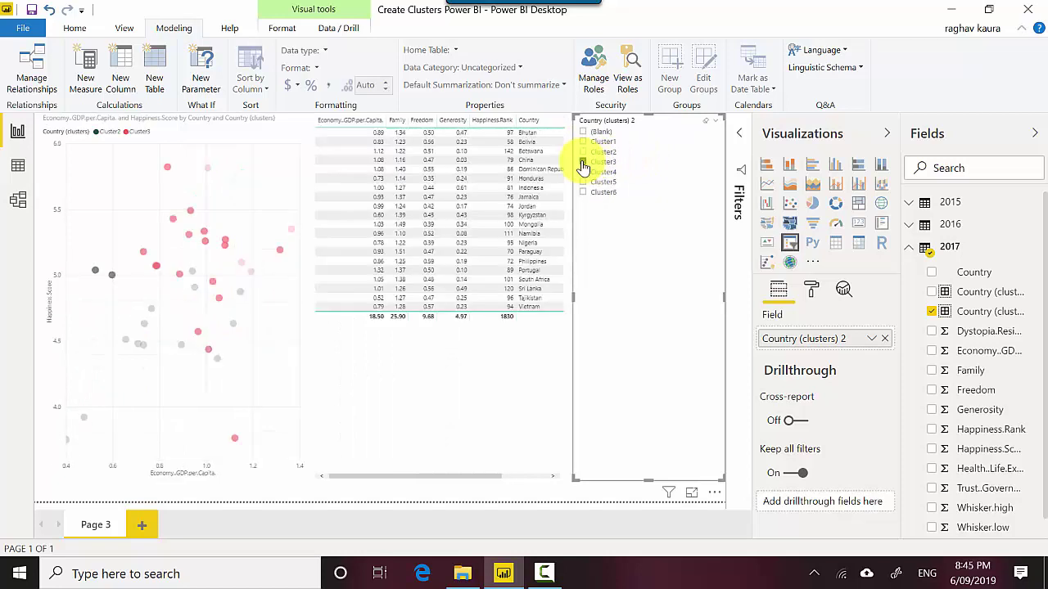
{"action": "left_click", "coordinate": [582, 172]}
{"action": "left_click", "coordinate": [583, 182]}
{"action": "left_click", "coordinate": [583, 193]}
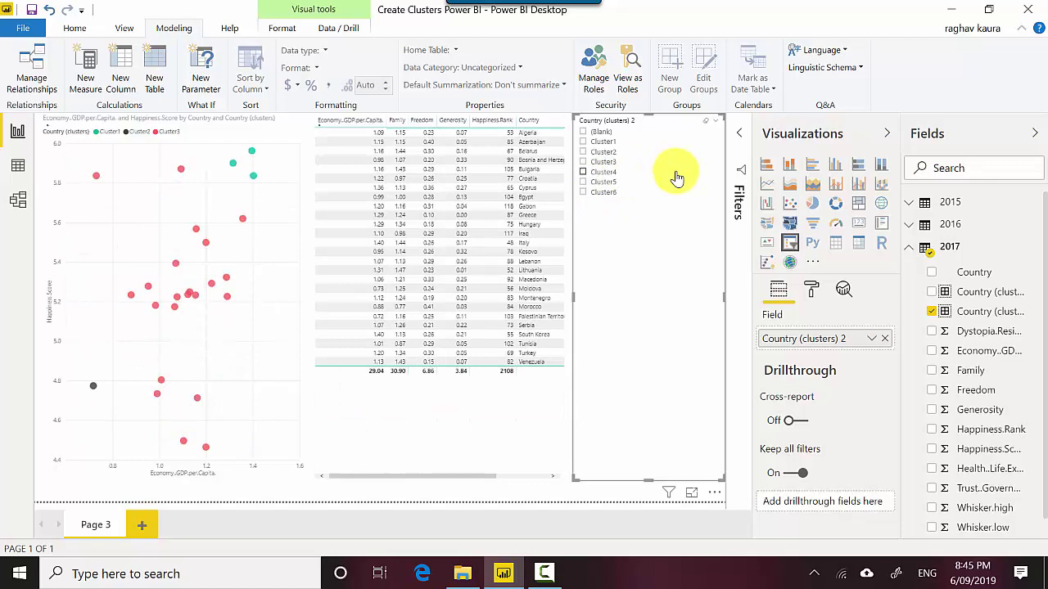
Delete the Country (clusters) 2 slicer from Page 3.
{"action": "key", "text": "Delete"}
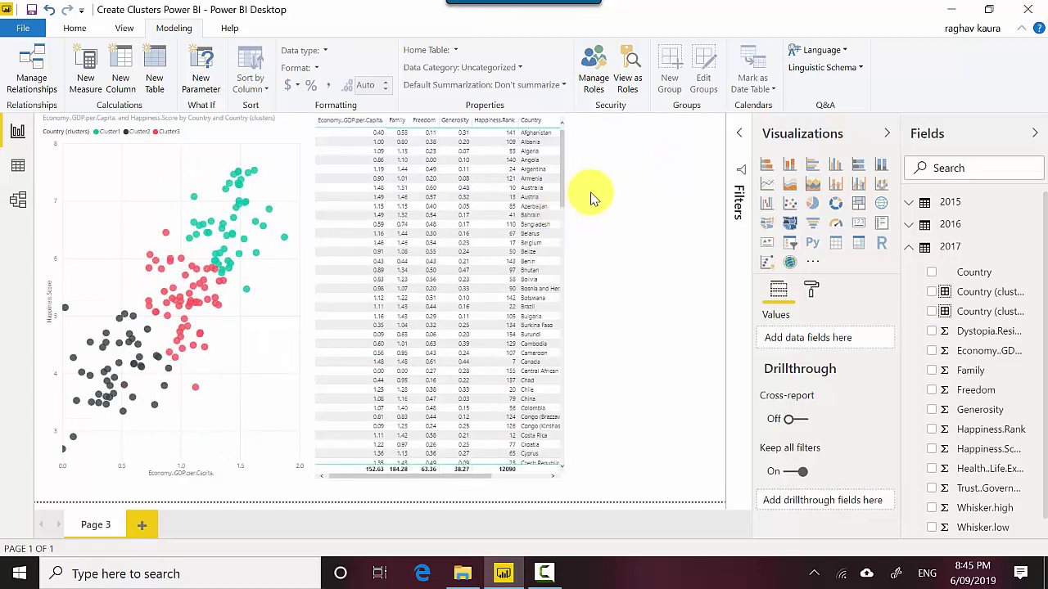